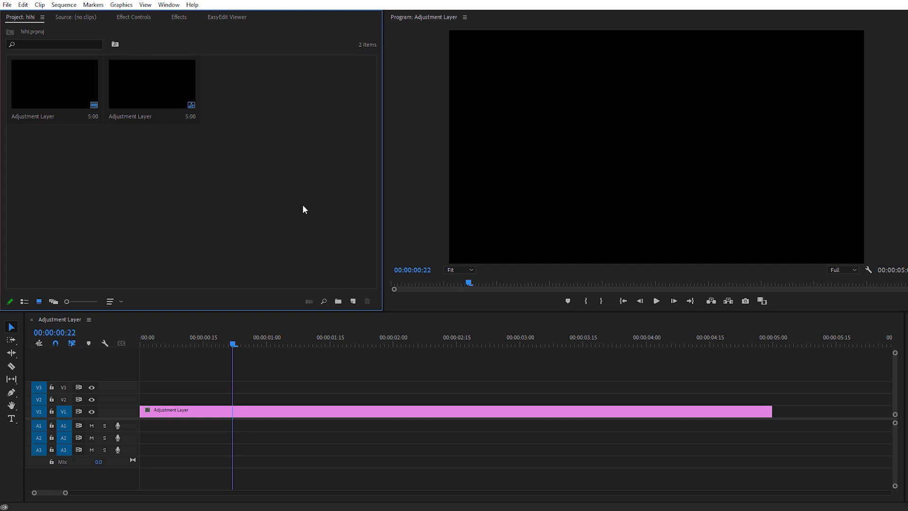
Add a "strobe" text title on the black frame at 00:00:00:22
{"action": "key", "text": "t"}
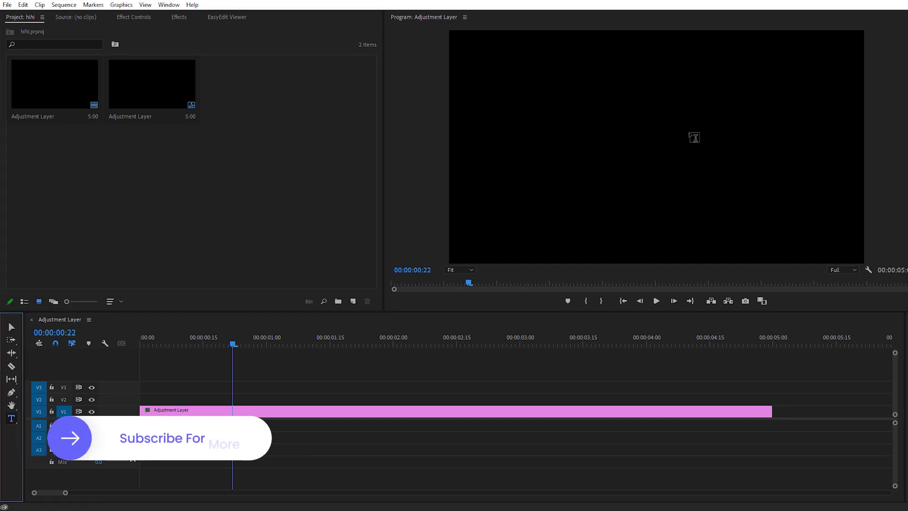
{"action": "left_click", "coordinate": [668, 138]}
{"action": "type", "text": "strobe"}
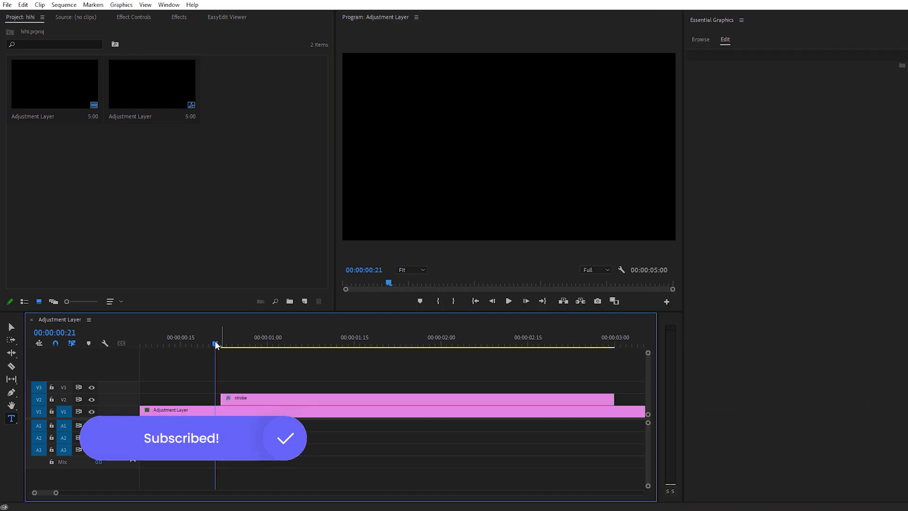
Cut the beginning of the strobe title clip into ten consecutive one-frame pieces with the Razor tool
{"action": "scroll", "coordinate": [241, 365], "scroll_direction": "up", "scroll_amount": 2}
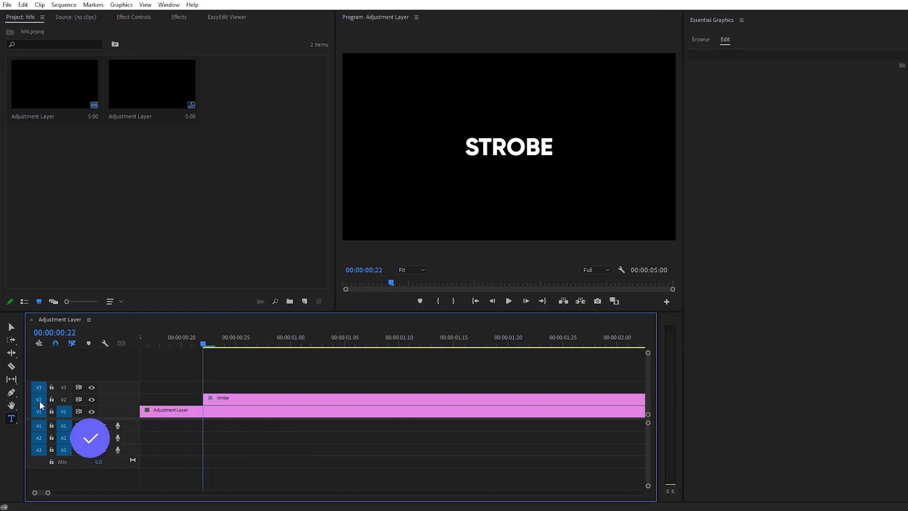
{"action": "left_click", "coordinate": [13, 367]}
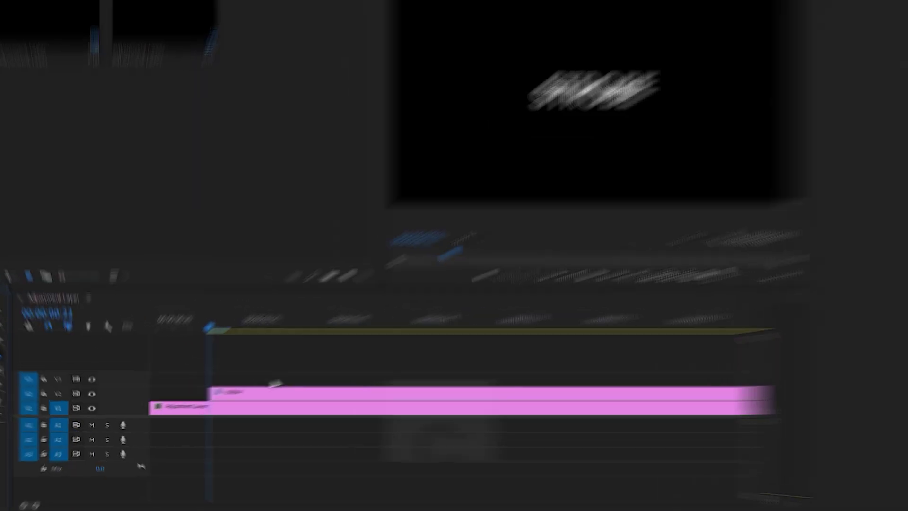
{"action": "left_click", "coordinate": [276, 391]}
{"action": "left_click", "coordinate": [295, 391]}
{"action": "left_click", "coordinate": [311, 391]}
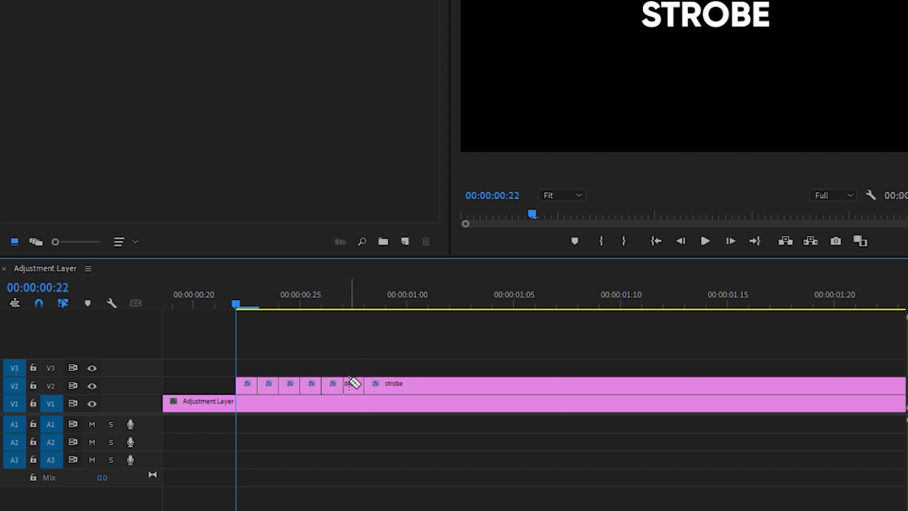
{"action": "left_click", "coordinate": [385, 386]}
{"action": "left_click", "coordinate": [407, 385]}
{"action": "left_click", "coordinate": [428, 386]}
{"action": "left_click", "coordinate": [450, 385]}
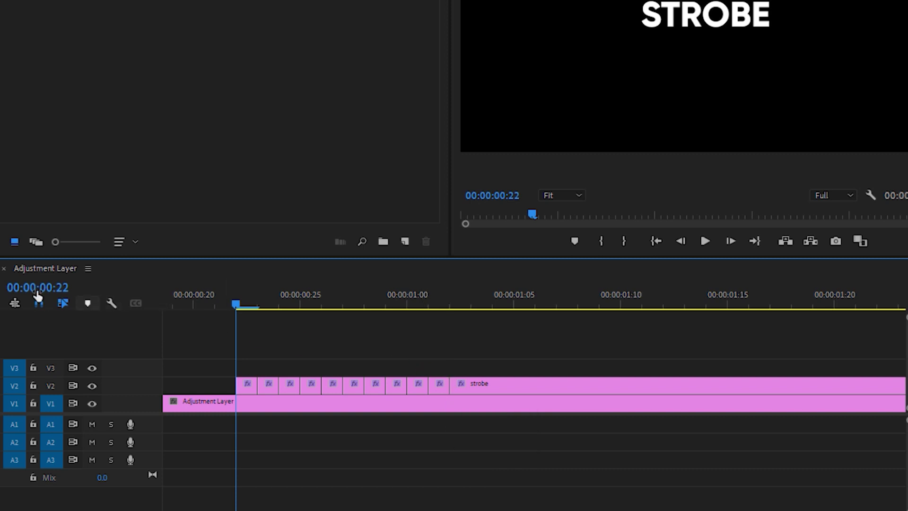
Delete every second one-frame piece of the strobe title, keeping the first and leaving one-frame gaps
{"action": "left_click", "coordinate": [2, 297]}
{"action": "left_click", "coordinate": [270, 338]}
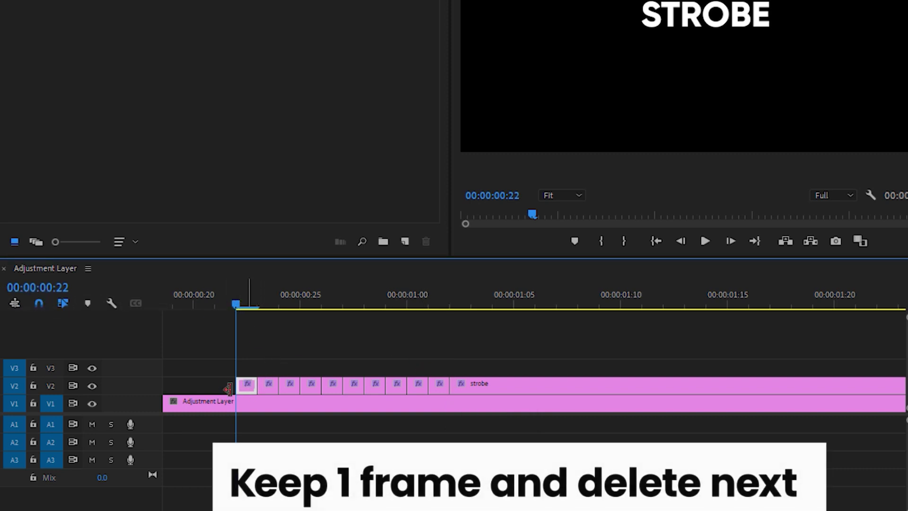
{"action": "left_click", "coordinate": [268, 386]}
{"action": "key", "text": "Delete"}
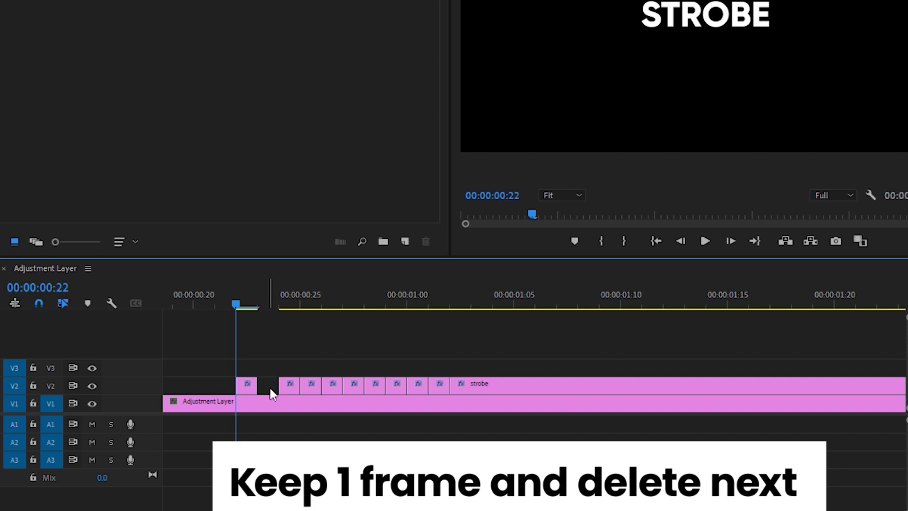
{"action": "left_click", "coordinate": [290, 388]}
{"action": "left_click", "coordinate": [314, 388]}
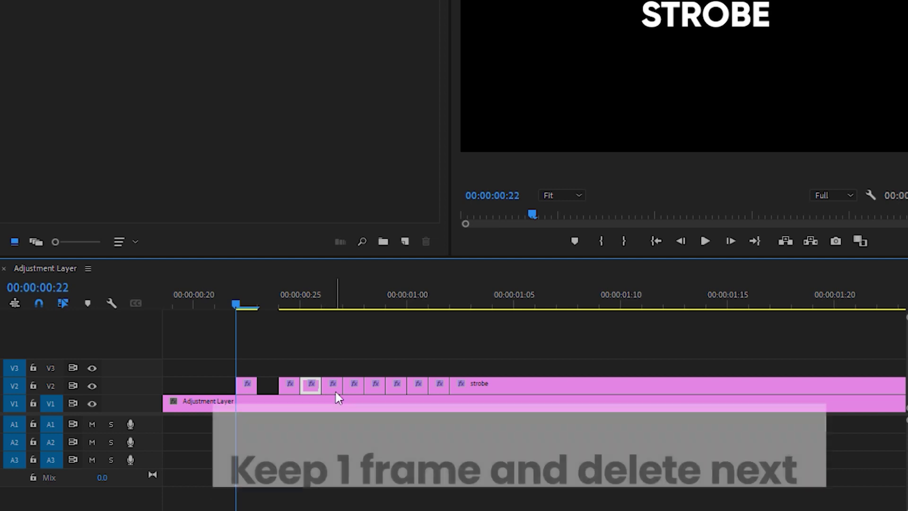
{"action": "key", "text": "Delete"}
{"action": "left_click", "coordinate": [354, 388]}
{"action": "key", "text": "Delete"}
{"action": "left_click", "coordinate": [395, 388]}
{"action": "key", "text": "Delete"}
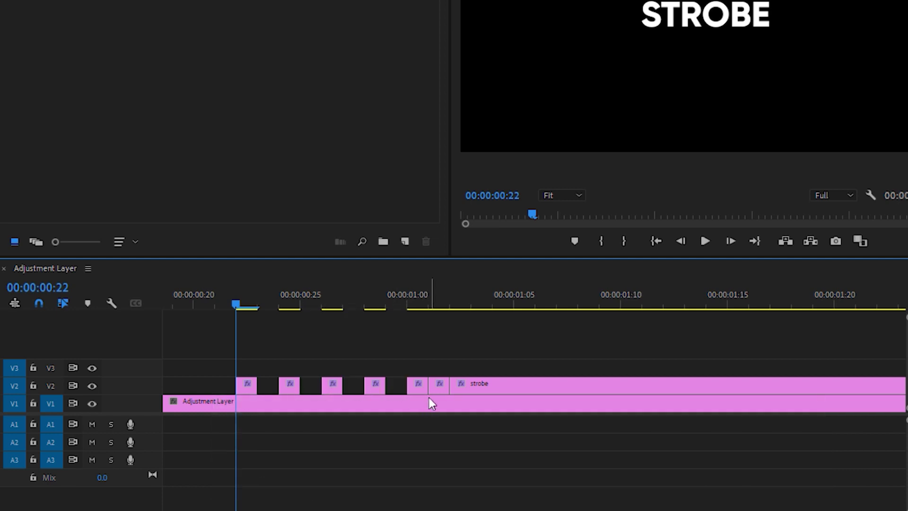
{"action": "left_click", "coordinate": [440, 390]}
{"action": "key", "text": "Delete"}
Preview the strobe flicker from just before the title's first frame
{"action": "key", "text": "minus"}
{"action": "key", "text": "space"}
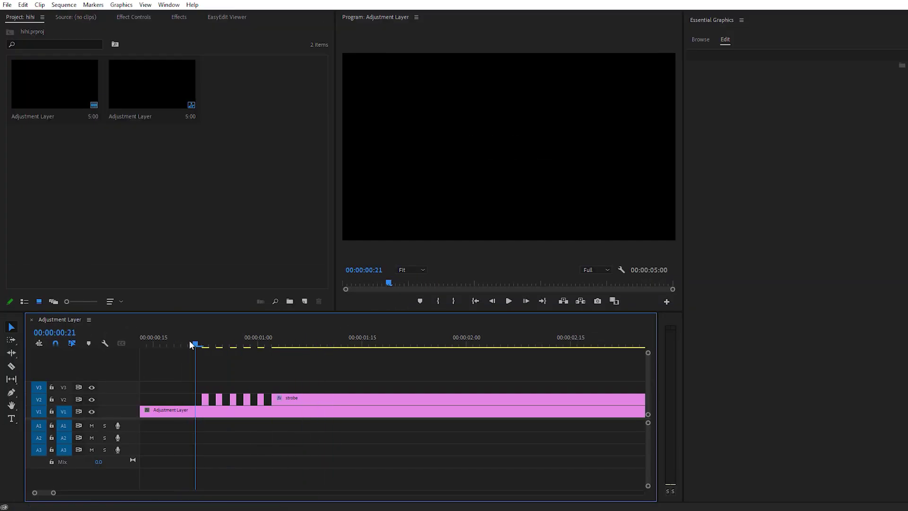
{"action": "left_click_drag", "start_coordinate": [199, 344], "coordinate": [270, 372]}
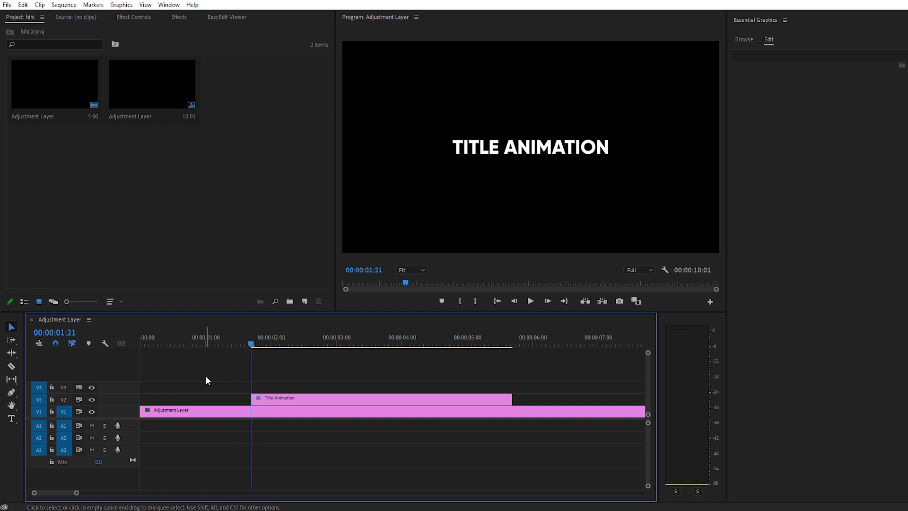
Find the Gaussian Blur video effect by searching "gauss" and apply it to the Title Animation clip
{"action": "left_click", "coordinate": [290, 401]}
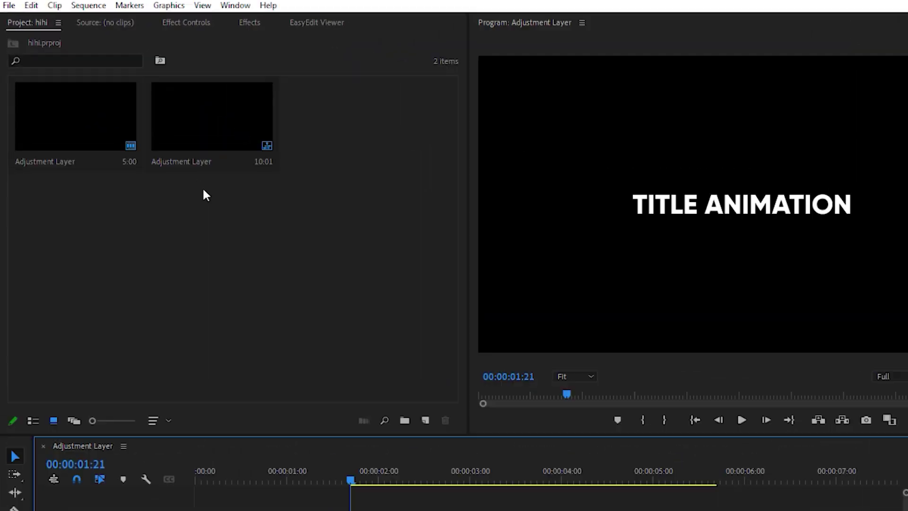
{"action": "left_click", "coordinate": [249, 23]}
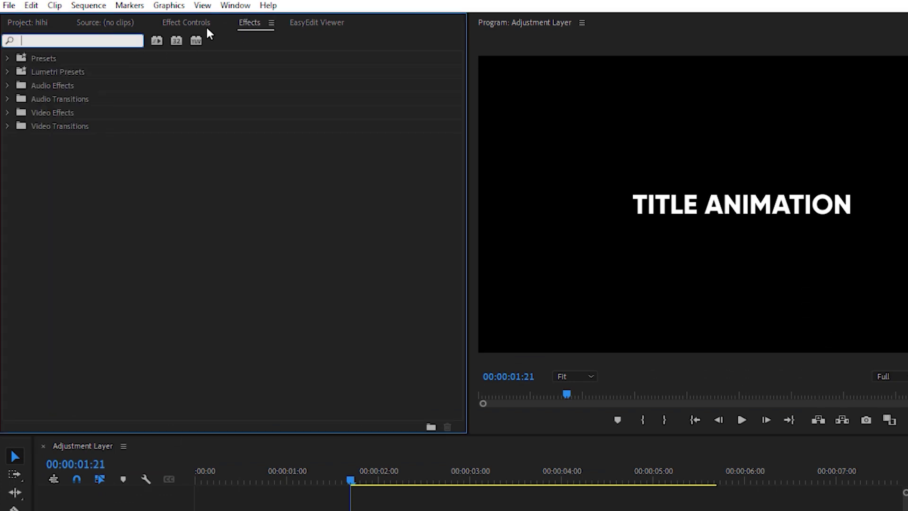
{"action": "left_click", "coordinate": [242, 9]}
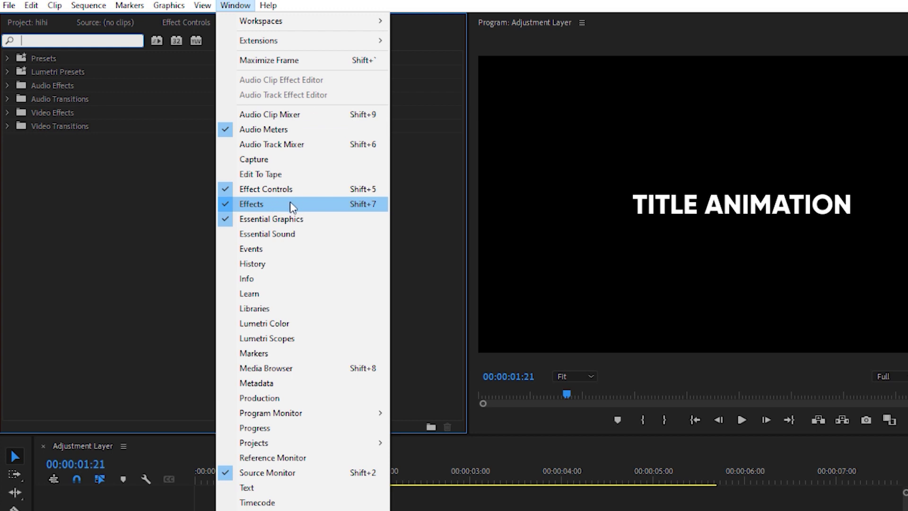
{"action": "left_click", "coordinate": [271, 205]}
{"action": "left_click", "coordinate": [101, 40]}
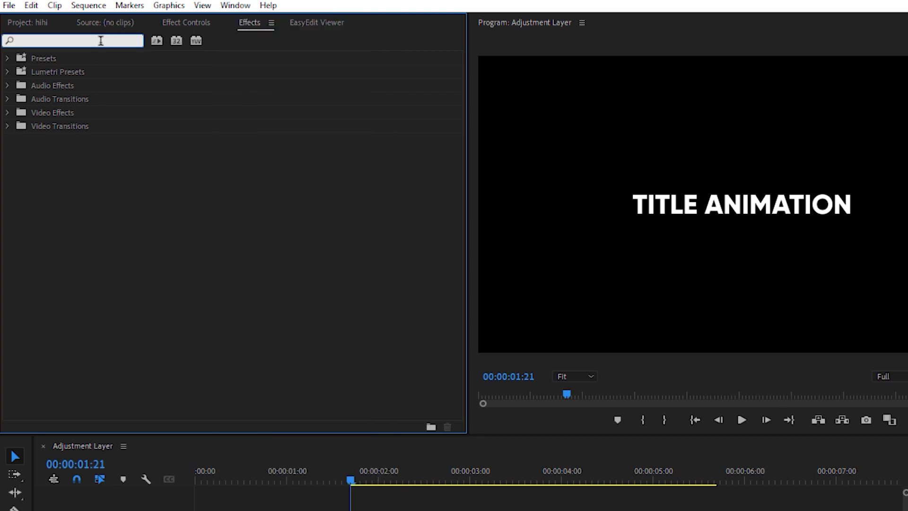
{"action": "type", "text": "gauss"}
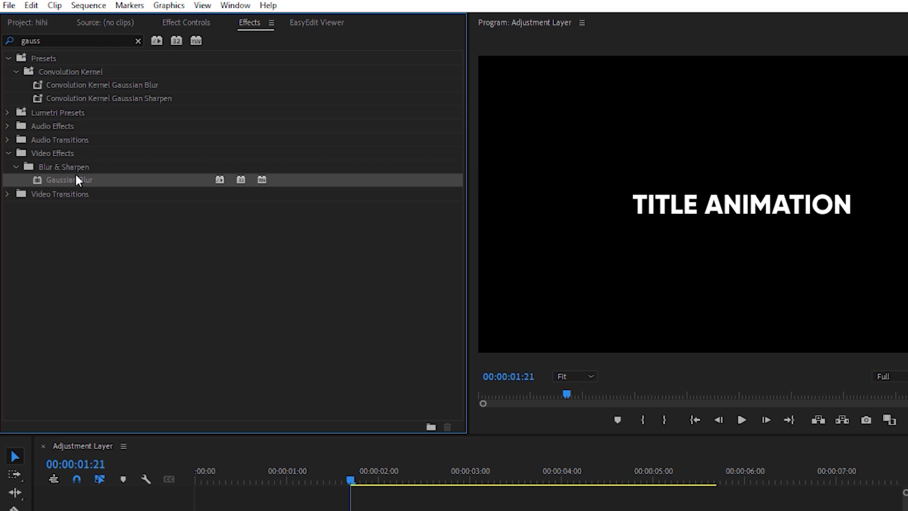
{"action": "left_click_drag", "start_coordinate": [82, 180], "coordinate": [421, 376]}
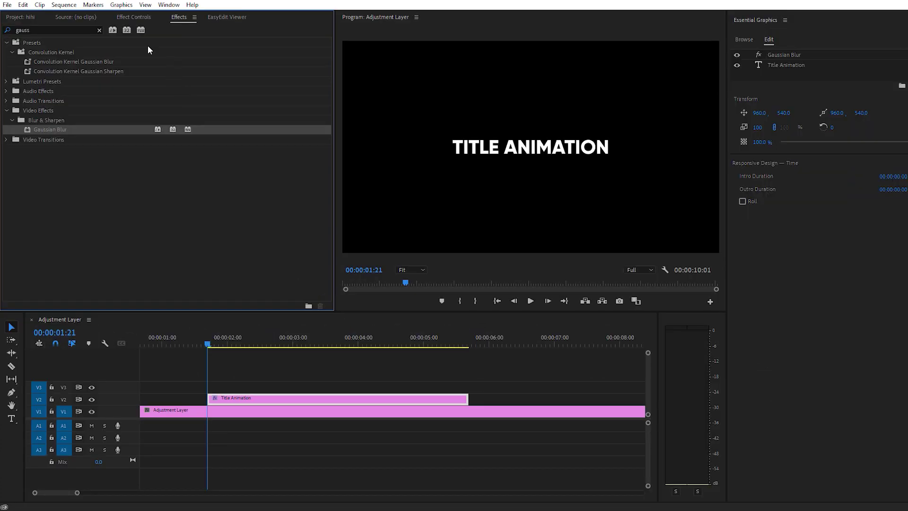
Turn on keyframing for the Gaussian Blur's Blurriness at 00:00:03:11 and set its value to 130
{"action": "left_click", "coordinate": [134, 17]}
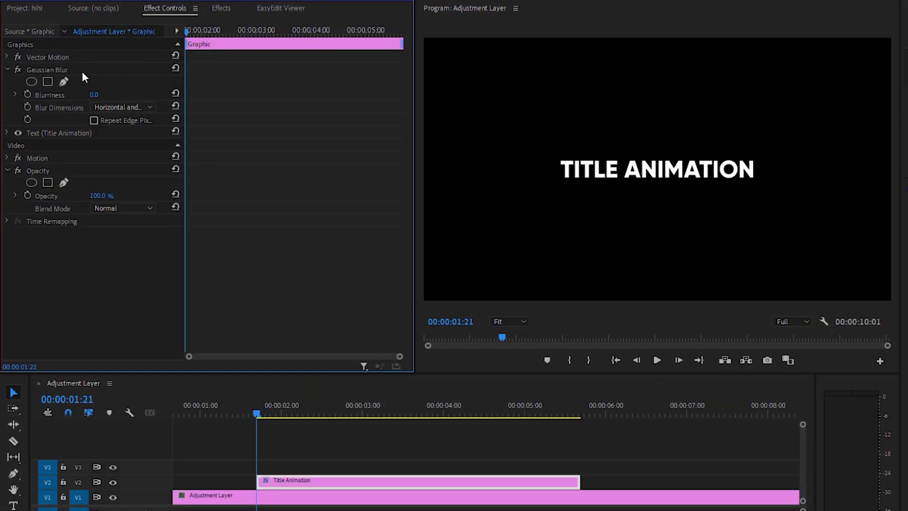
{"action": "left_click", "coordinate": [8, 69]}
{"action": "left_click", "coordinate": [7, 69]}
{"action": "left_click_drag", "start_coordinate": [185, 59], "coordinate": [276, 41]}
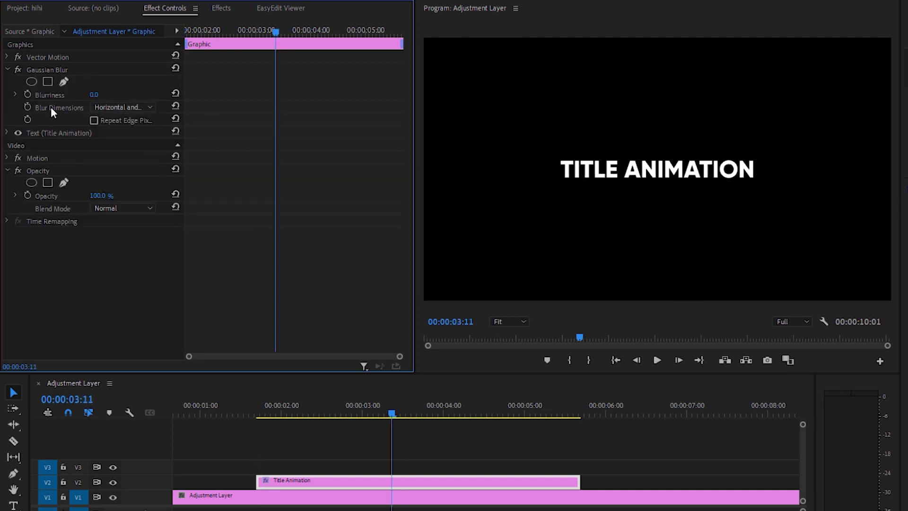
{"action": "left_click", "coordinate": [28, 95]}
{"action": "left_click", "coordinate": [94, 95]}
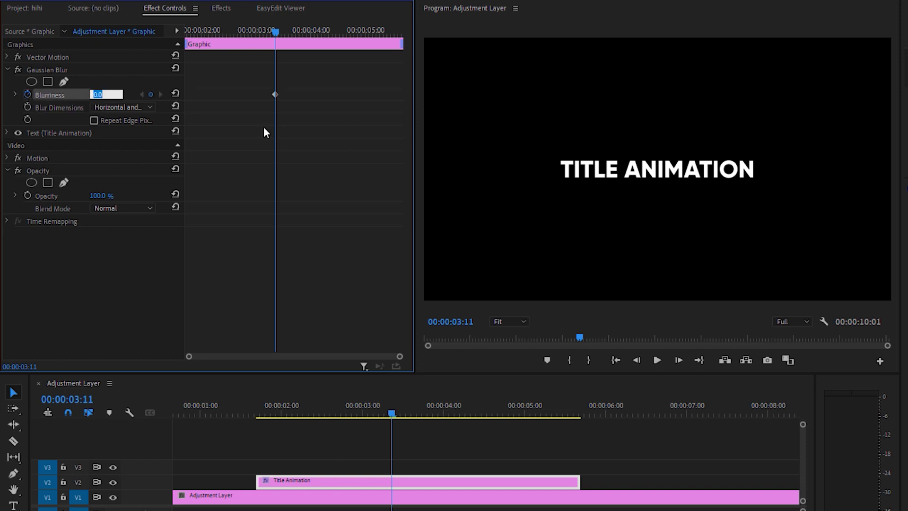
{"action": "type", "text": "130"}
{"action": "key", "text": "Return"}
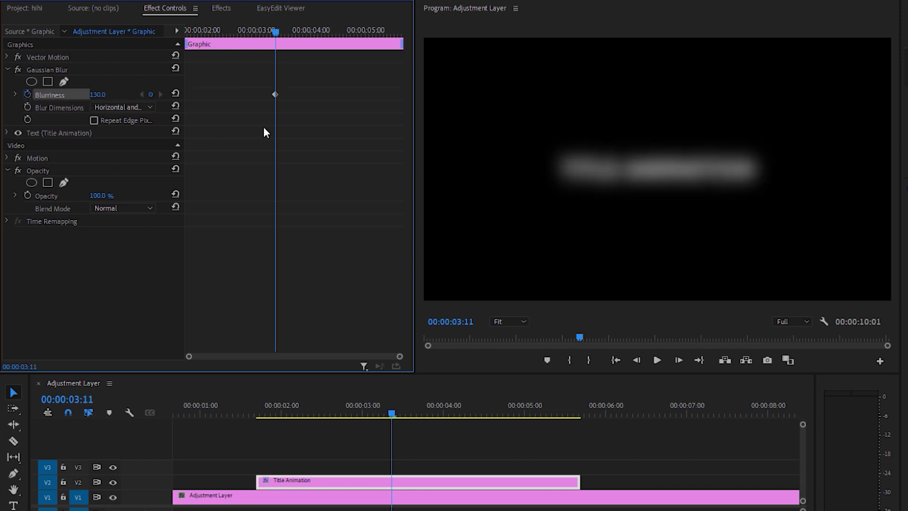
Move the Blurriness keyframe to the clip's start and add a matching 130 keyframe at the clip's end
{"action": "left_click_drag", "start_coordinate": [274, 95], "coordinate": [184, 100]}
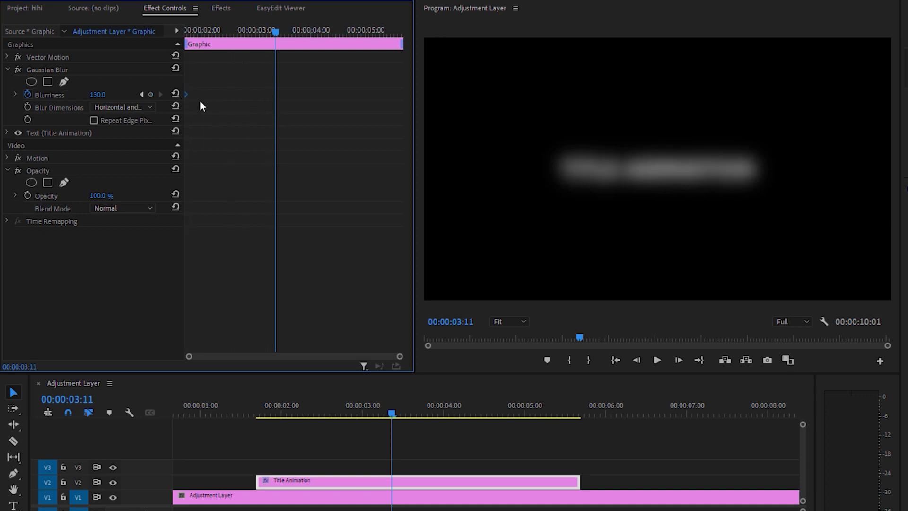
{"action": "left_click", "coordinate": [151, 94]}
{"action": "left_click_drag", "start_coordinate": [274, 96], "coordinate": [371, 95]}
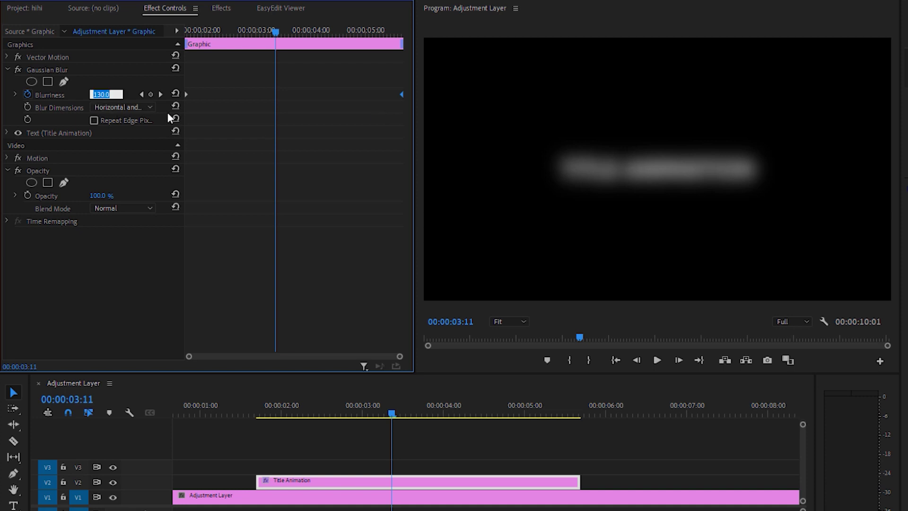
Add a Blurriness keyframe of 0 and place it near the clip's start, at about 00:00:02:05
{"action": "type", "text": "0"}
{"action": "key", "text": "Return"}
{"action": "left_click_drag", "start_coordinate": [275, 94], "coordinate": [221, 96]}
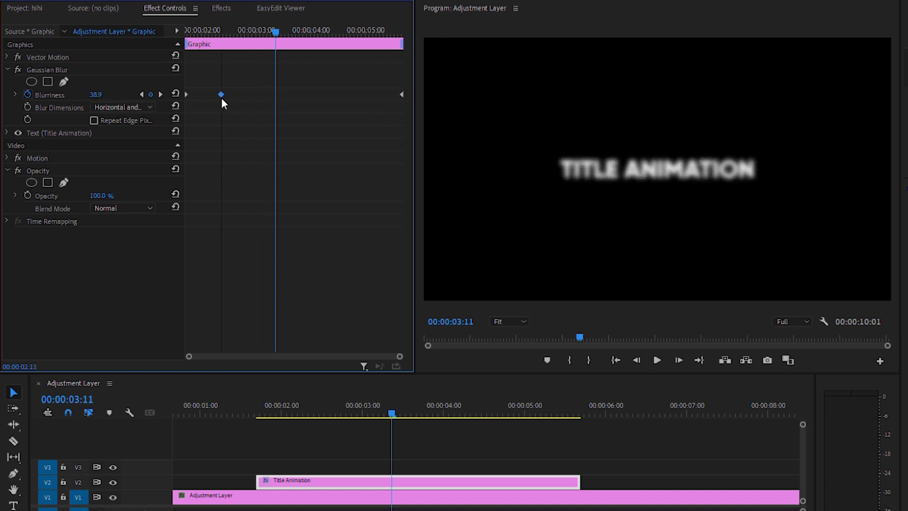
{"action": "left_click", "coordinate": [191, 30]}
{"action": "left_click_drag", "start_coordinate": [191, 30], "coordinate": [210, 32]}
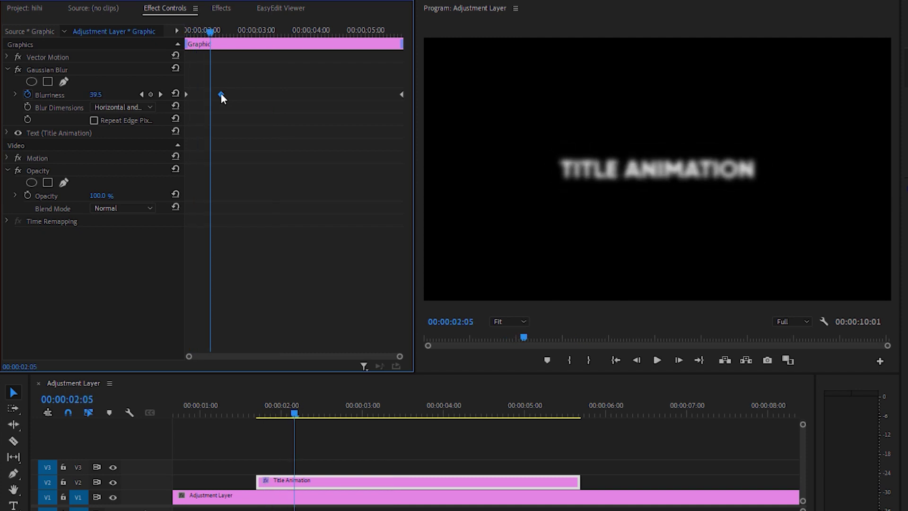
{"action": "left_click_drag", "start_coordinate": [221, 94], "coordinate": [212, 93]}
Add another Blurriness keyframe of 0 and place it shortly before the keyframe at the clip's end
{"action": "left_click_drag", "start_coordinate": [210, 31], "coordinate": [224, 50]}
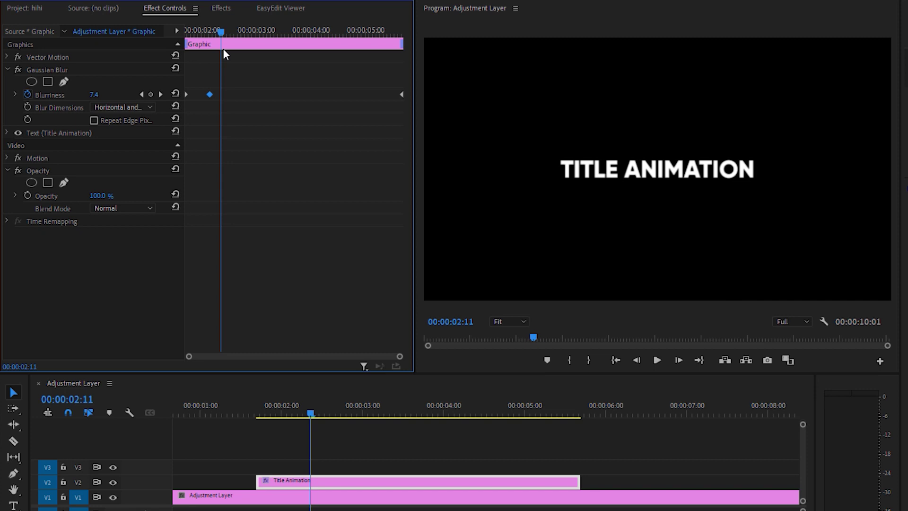
{"action": "key", "text": "space"}
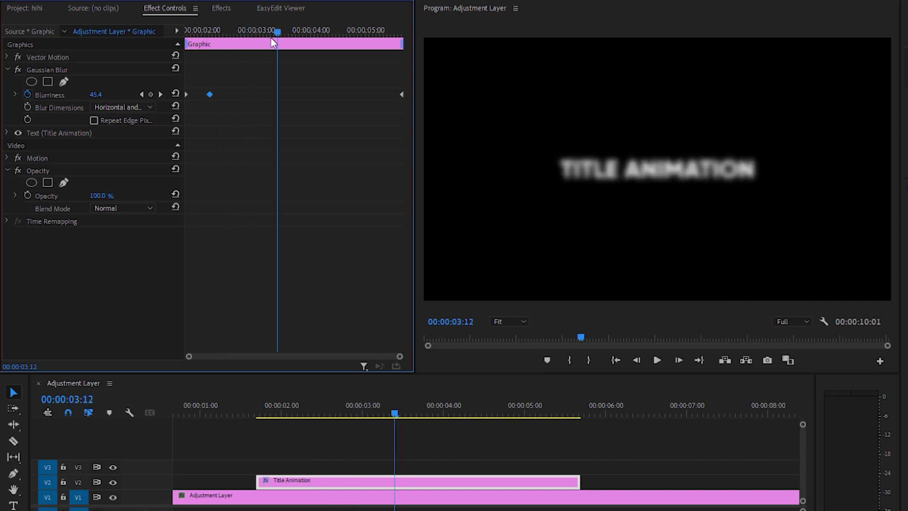
{"action": "left_click", "coordinate": [103, 94]}
{"action": "type", "text": "0"}
{"action": "key", "text": "Return"}
{"action": "left_click_drag", "start_coordinate": [277, 94], "coordinate": [369, 103]}
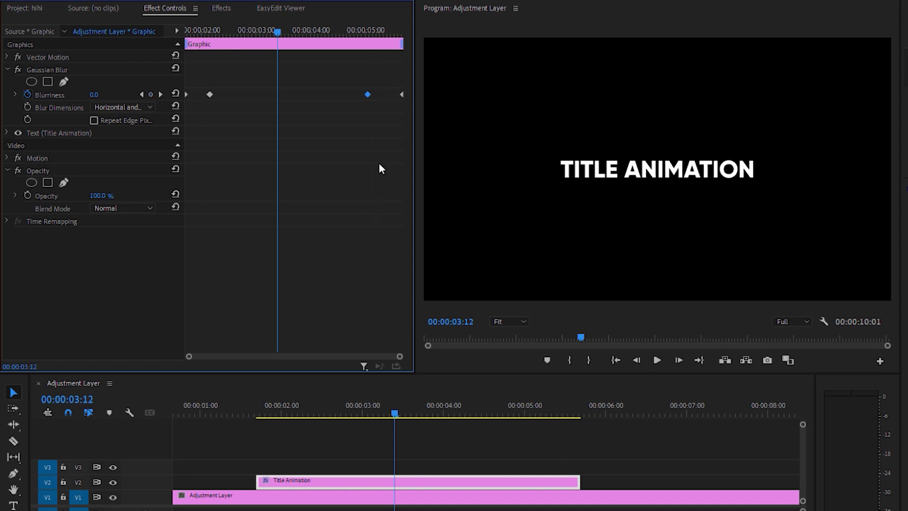
Turn on keyframing for the title clip's Opacity at 00:00:03:12 and set it to 0%
{"action": "left_click", "coordinate": [28, 195]}
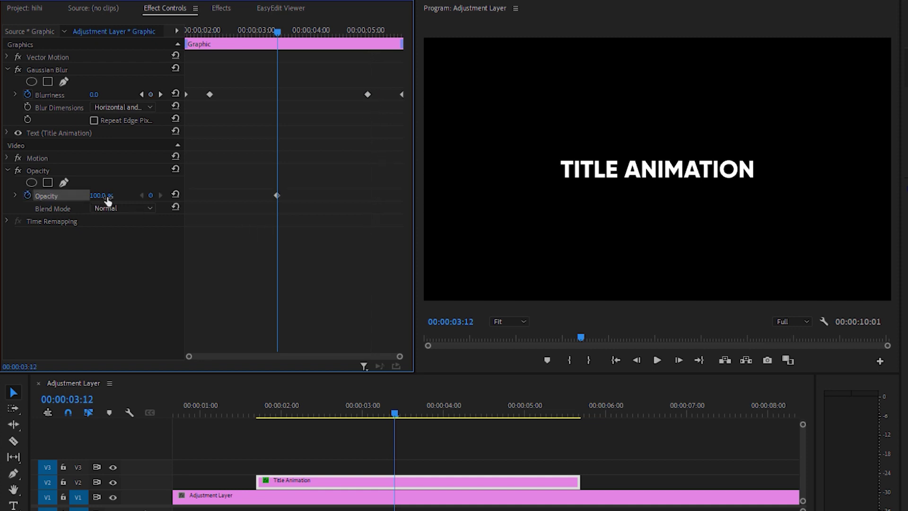
{"action": "left_click", "coordinate": [105, 196]}
{"action": "type", "text": "0"}
{"action": "key", "text": "Return"}
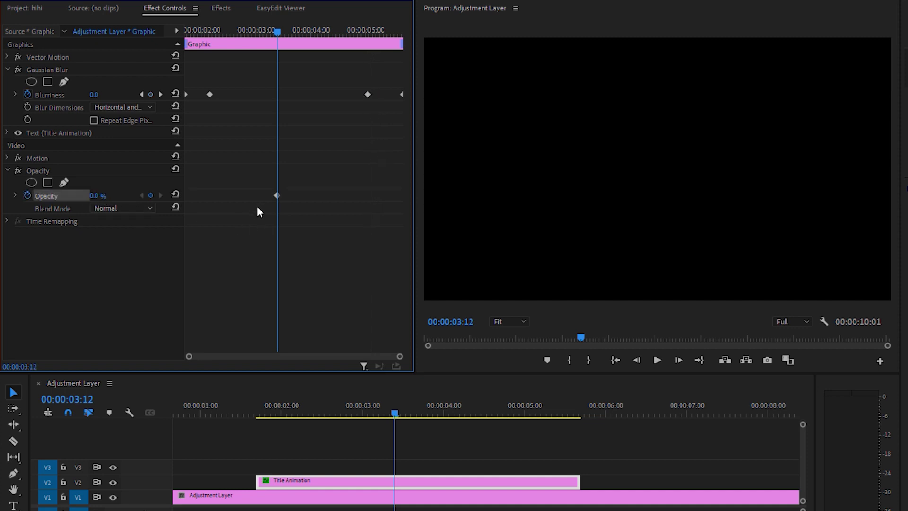
Move the 0% Opacity keyframe to the clip's start and add a matching one at the clip's end
{"action": "left_click_drag", "start_coordinate": [278, 195], "coordinate": [257, 196]}
{"action": "left_click_drag", "start_coordinate": [199, 197], "coordinate": [180, 194]}
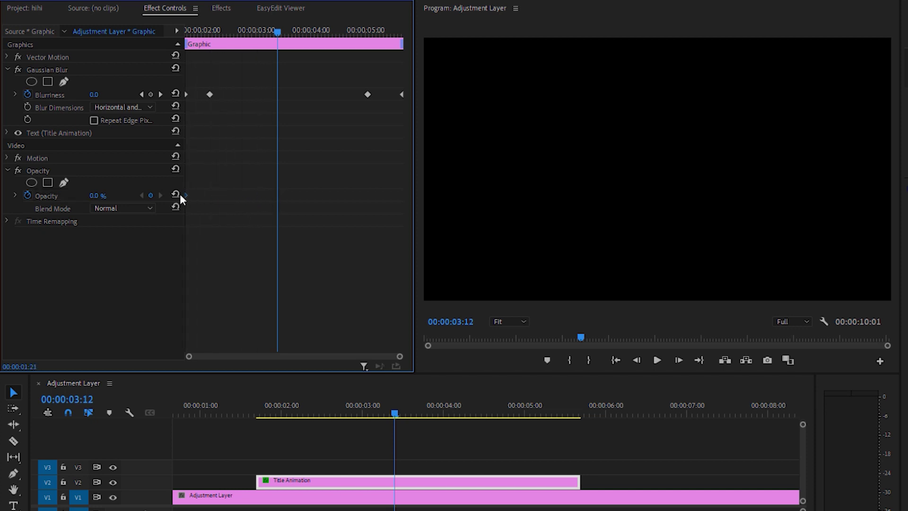
{"action": "left_click", "coordinate": [150, 195]}
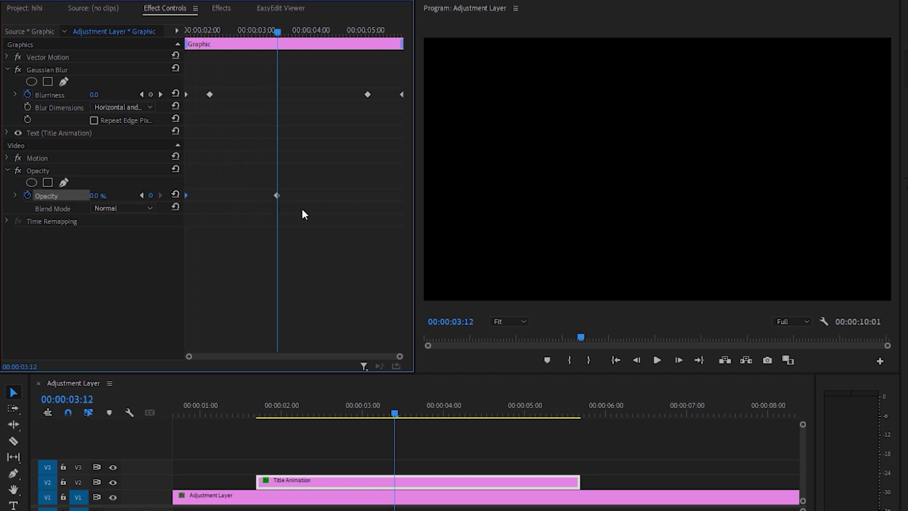
{"action": "left_click_drag", "start_coordinate": [279, 198], "coordinate": [410, 197]}
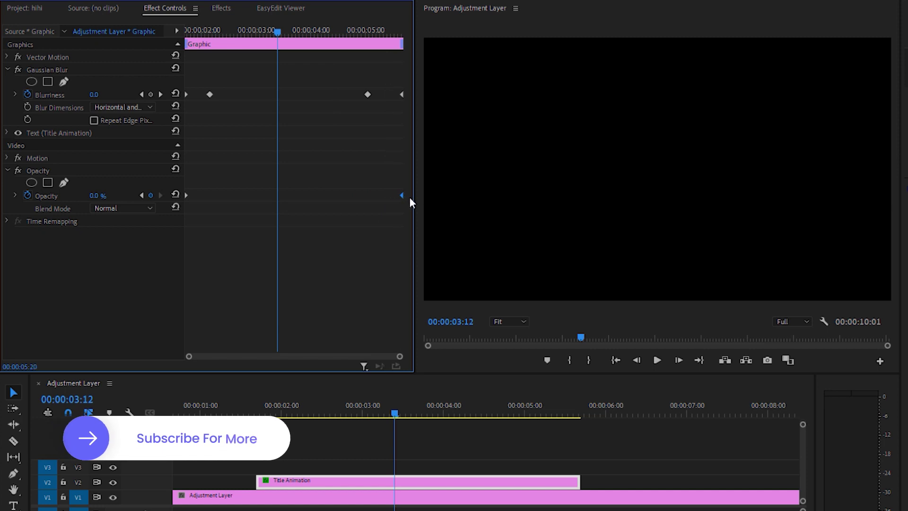
Add a 100% Opacity keyframe and align it with the Blurriness keyframe near the clip's start
{"action": "left_click", "coordinate": [94, 196]}
{"action": "type", "text": "100"}
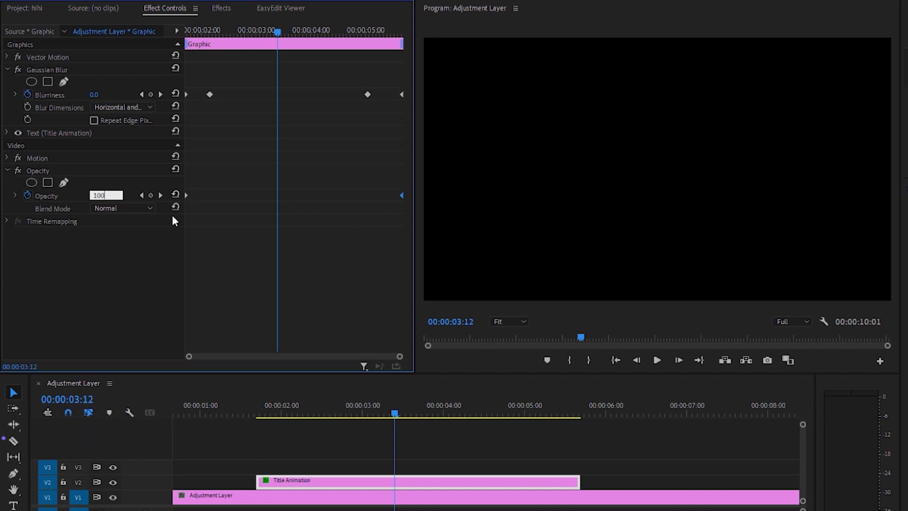
{"action": "key", "text": "Return"}
{"action": "left_click_drag", "start_coordinate": [278, 197], "coordinate": [220, 197]}
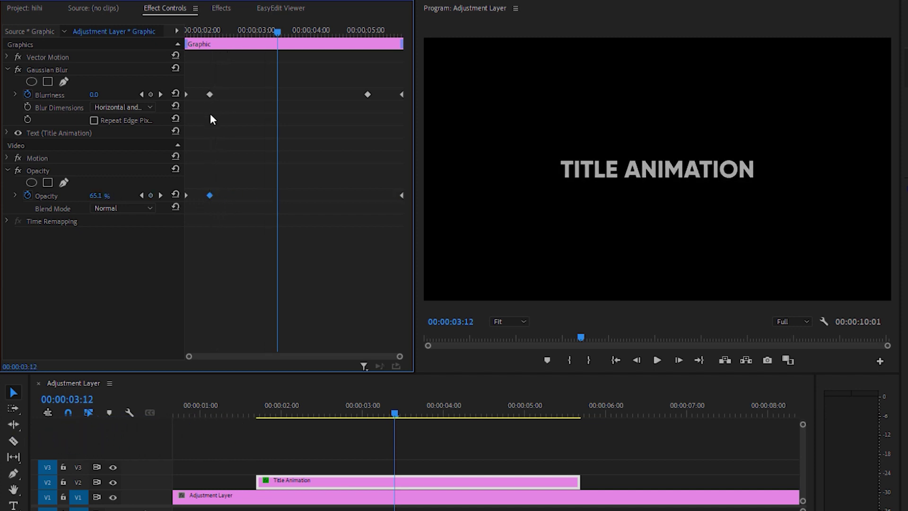
Add another 100% Opacity keyframe and align it with the Blurriness keyframe shortly before the clip's end
{"action": "left_click", "coordinate": [100, 196]}
{"action": "type", "text": "100"}
{"action": "key", "text": "Return"}
{"action": "left_click_drag", "start_coordinate": [276, 196], "coordinate": [366, 202]}
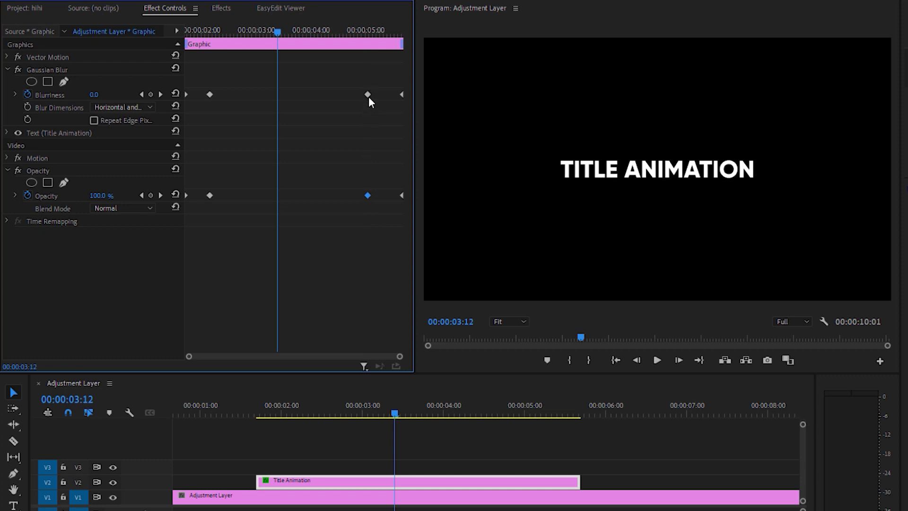
Play the title's blur and fade animation from just before the clip, and return the playhead to the clip's start
{"action": "left_click", "coordinate": [249, 415]}
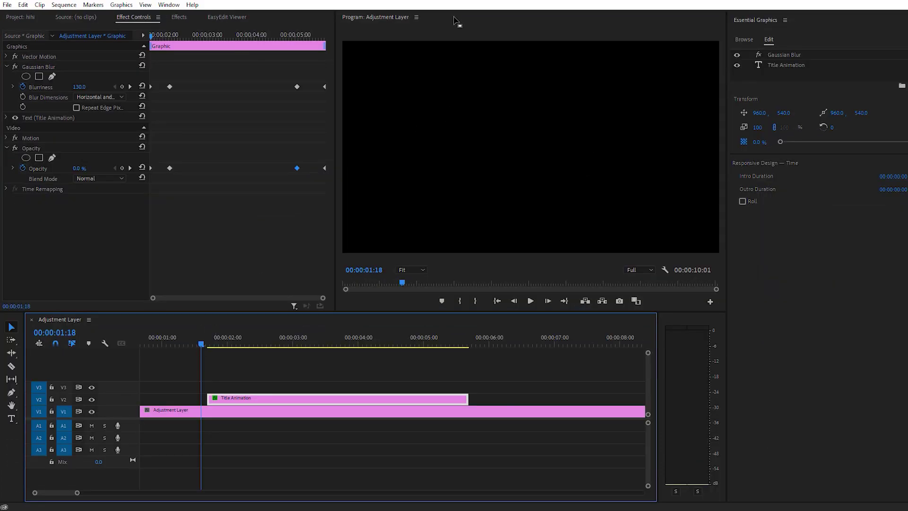
{"action": "left_click", "coordinate": [138, 38]}
{"action": "key", "text": "space"}
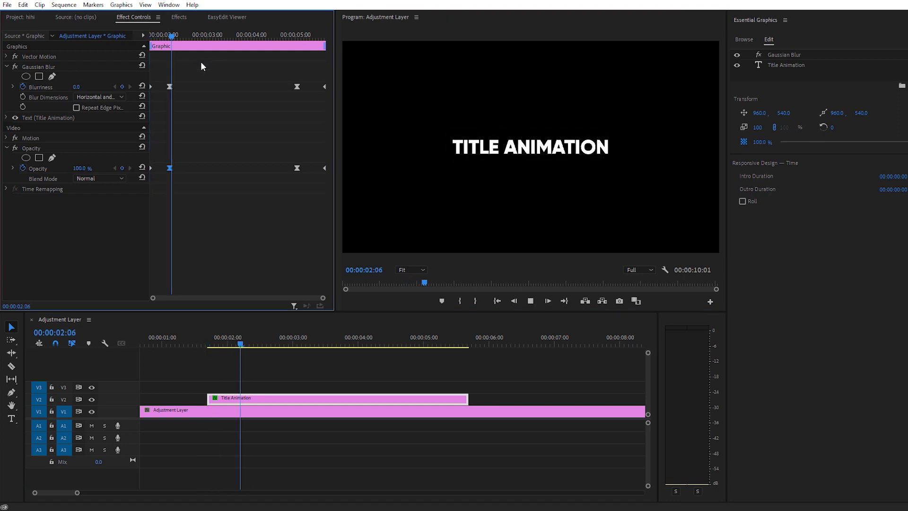
{"action": "left_click_drag", "start_coordinate": [289, 37], "coordinate": [151, 37]}
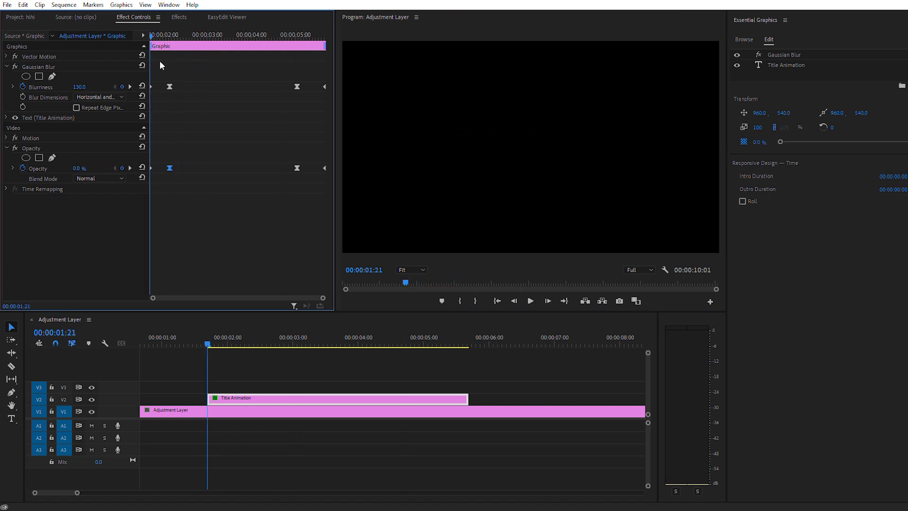
Turn on keyframing for the title's Vector Motion Scale, set it to 90 and move that keyframe to the clip's start
{"action": "left_click", "coordinate": [178, 42]}
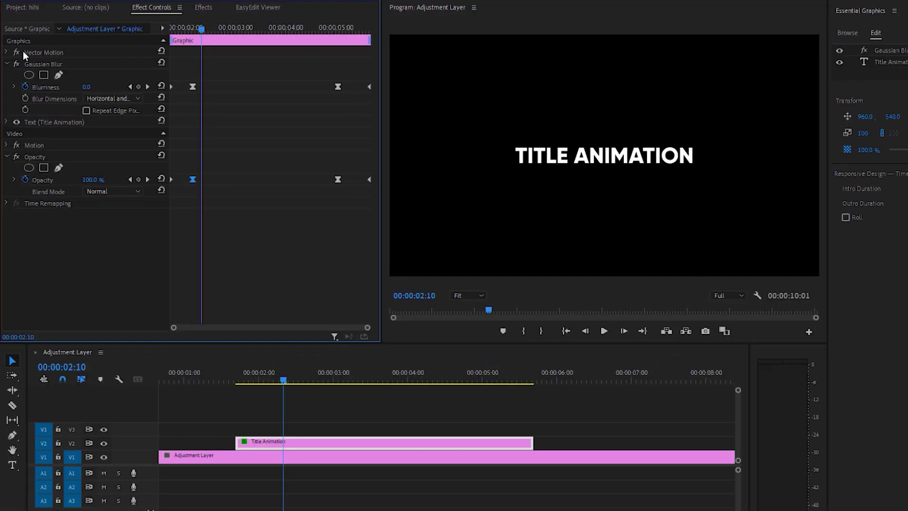
{"action": "left_click", "coordinate": [7, 53]}
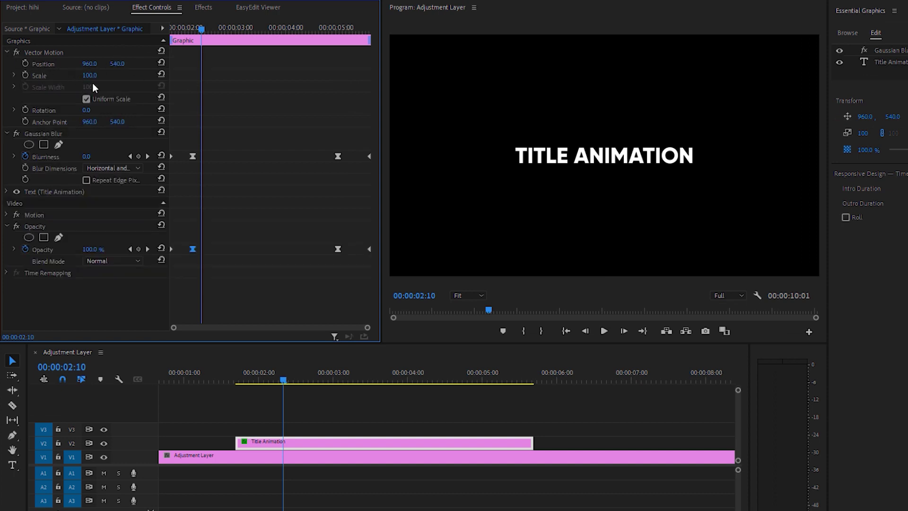
{"action": "left_click", "coordinate": [26, 76]}
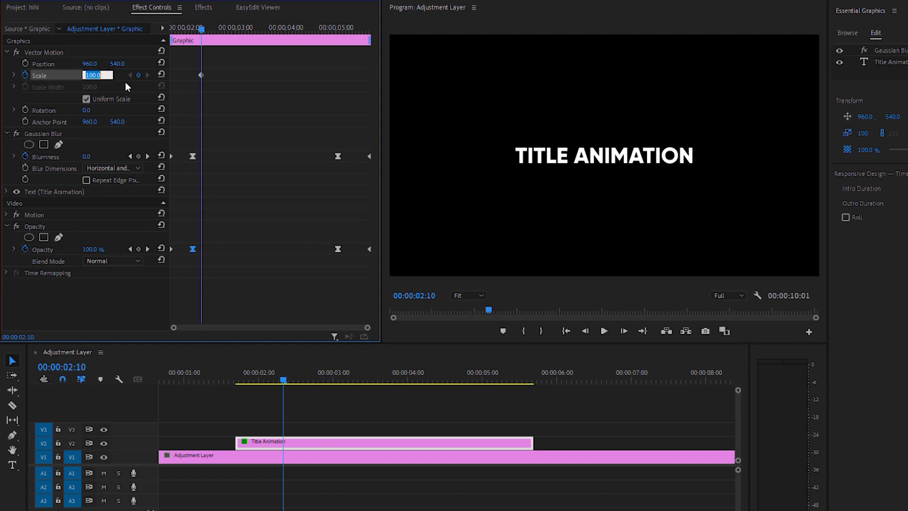
{"action": "type", "text": "90"}
{"action": "key", "text": "Return"}
{"action": "left_click_drag", "start_coordinate": [203, 77], "coordinate": [171, 78]}
Add a Vector Motion Scale keyframe of 100 and move it to the title clip's end
{"action": "left_click", "coordinate": [87, 75]}
{"action": "type", "text": "100"}
{"action": "key", "text": "Return"}
{"action": "left_click_drag", "start_coordinate": [203, 75], "coordinate": [374, 133]}
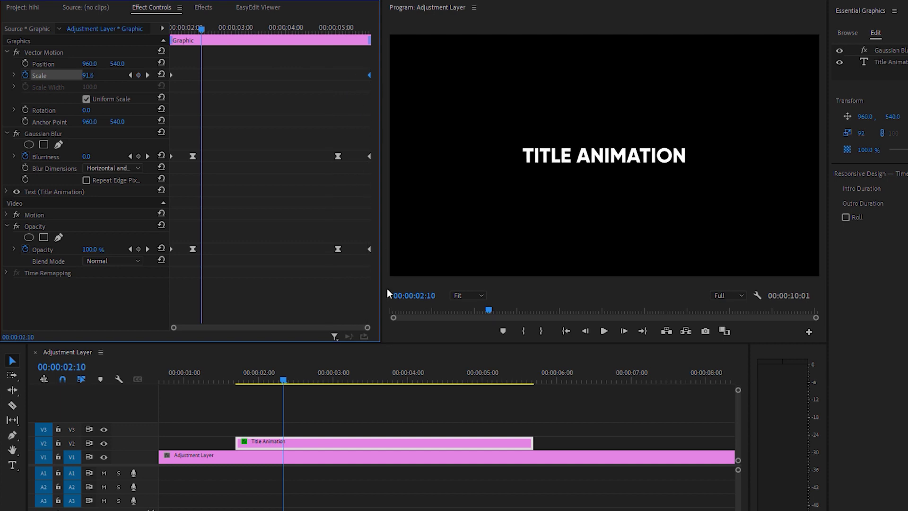
Play the scaling title animation enlarged from just before the clip's start
{"action": "left_click_drag", "start_coordinate": [258, 379], "coordinate": [231, 379]}
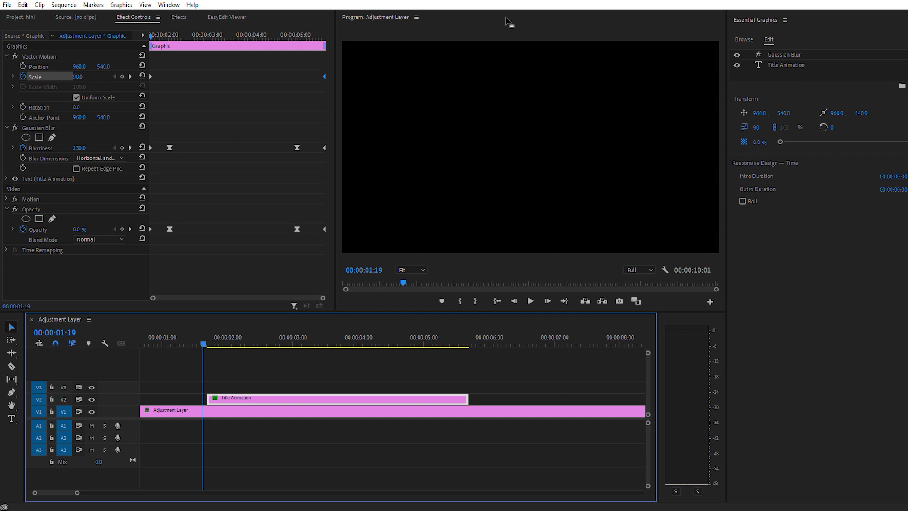
{"action": "key", "text": "grave"}
{"action": "key", "text": "space"}
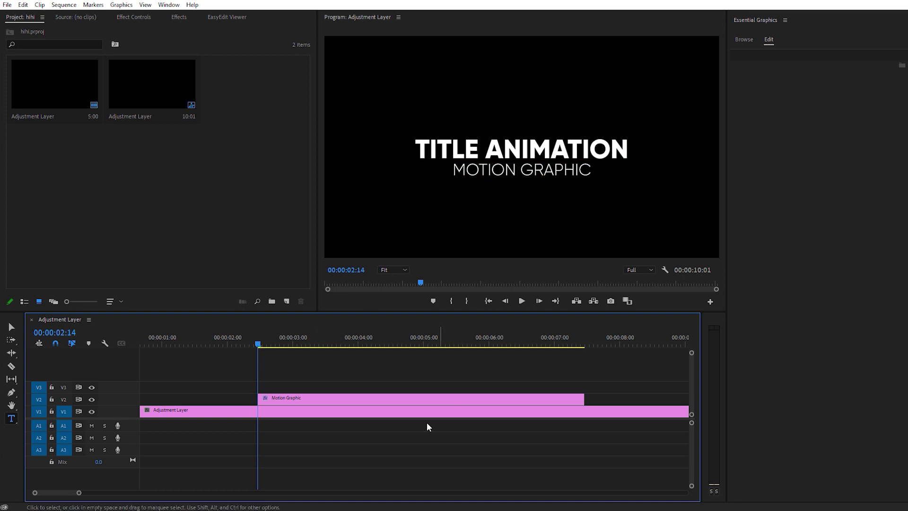
Add a rectangle to the Motion Graphic clip and flatten it into a long thin line above the title text
{"action": "left_click", "coordinate": [362, 401]}
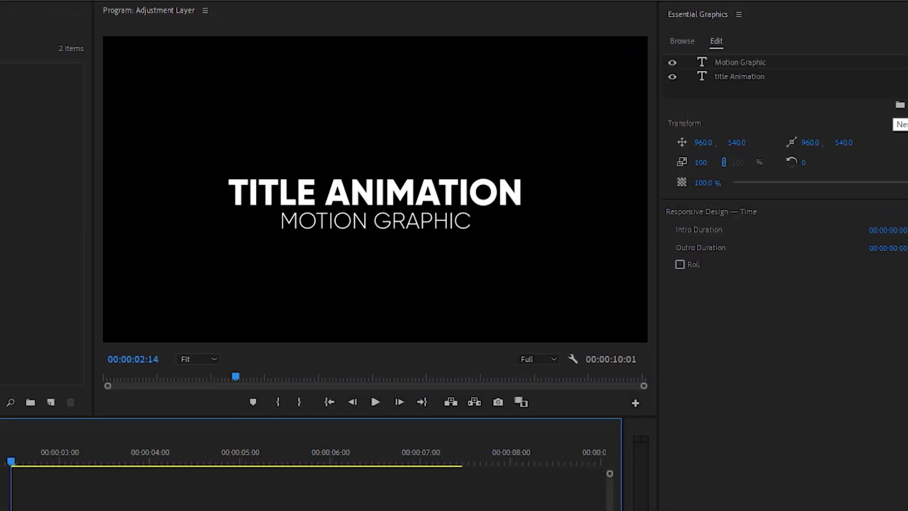
{"action": "left_click", "coordinate": [900, 105]}
{"action": "left_click", "coordinate": [875, 151]}
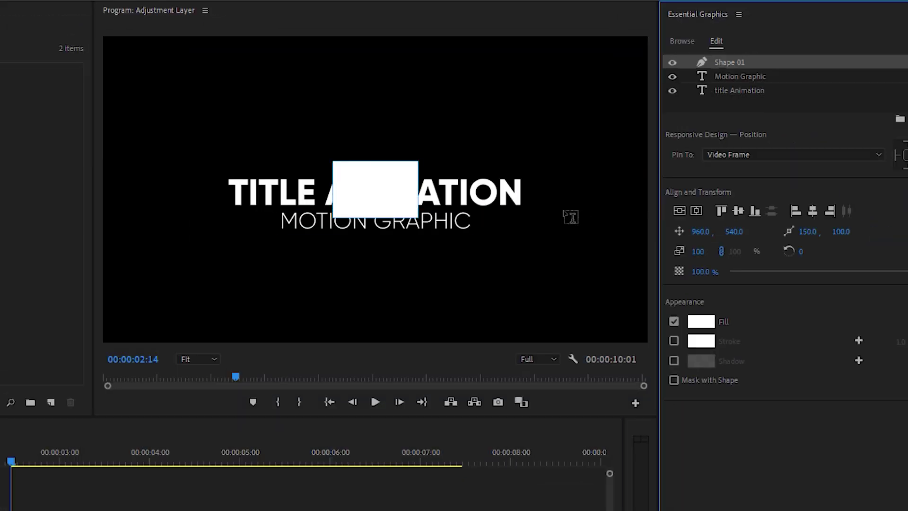
{"action": "left_click", "coordinate": [393, 174]}
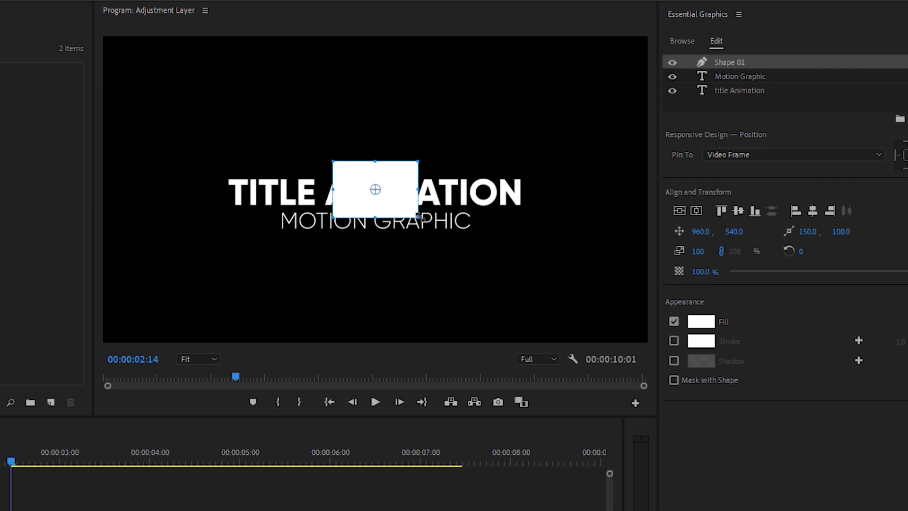
{"action": "left_click_drag", "start_coordinate": [419, 217], "coordinate": [536, 166]}
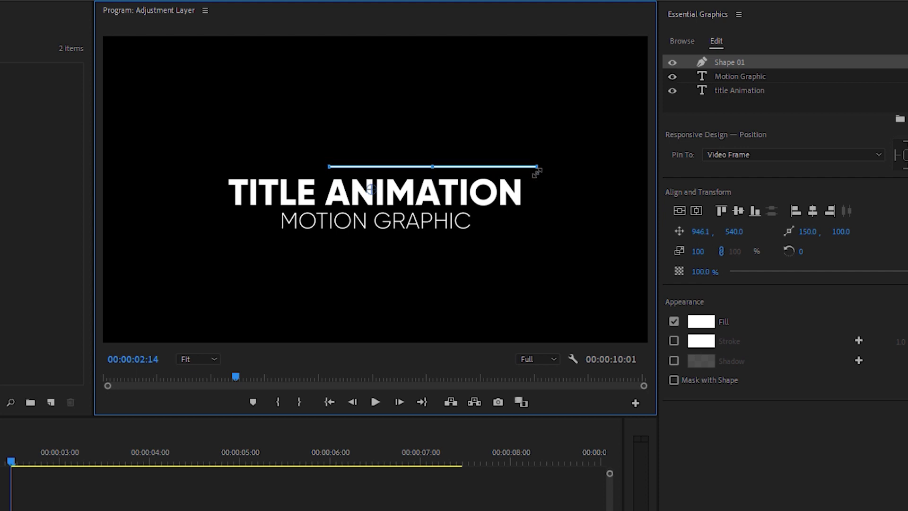
Move the line's anchor point to its middle while viewing at 150%, and restore the Fit view
{"action": "left_click", "coordinate": [197, 359]}
{"action": "left_click", "coordinate": [196, 468]}
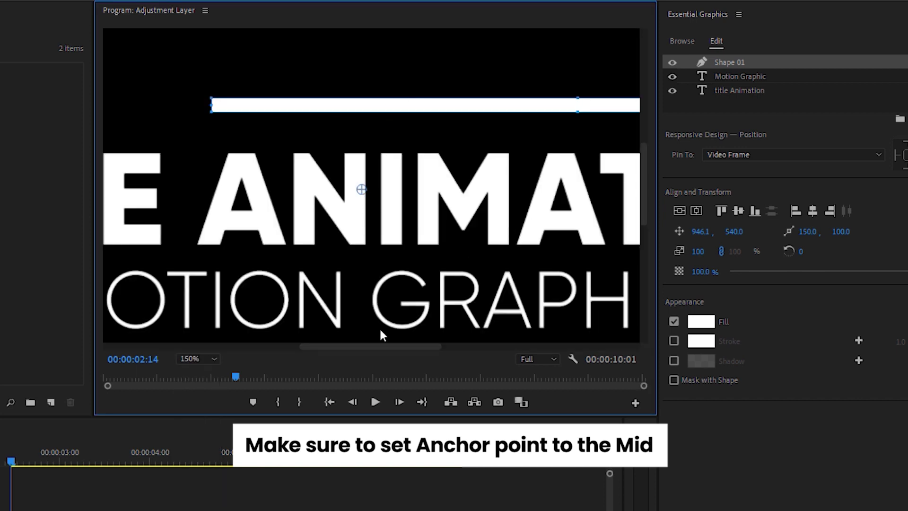
{"action": "left_click_drag", "start_coordinate": [395, 346], "coordinate": [421, 348]}
{"action": "left_click_drag", "start_coordinate": [261, 190], "coordinate": [478, 107]}
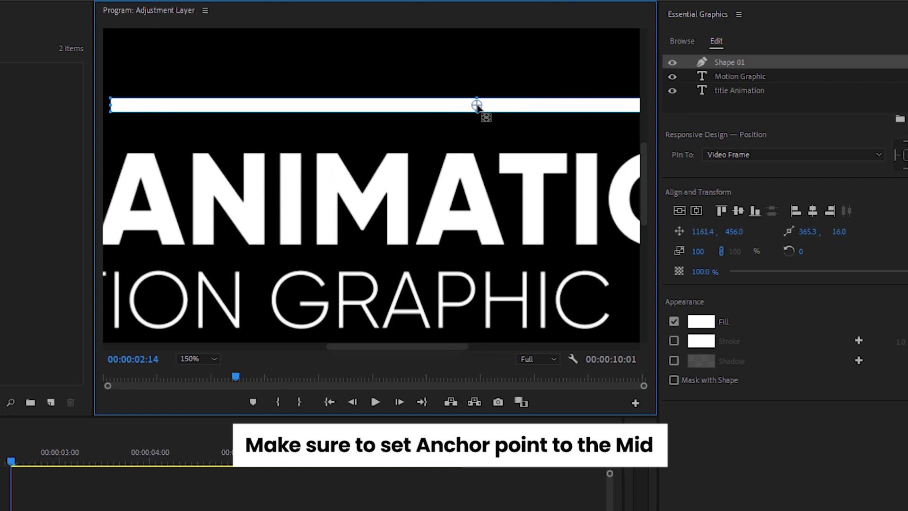
{"action": "left_click", "coordinate": [203, 356]}
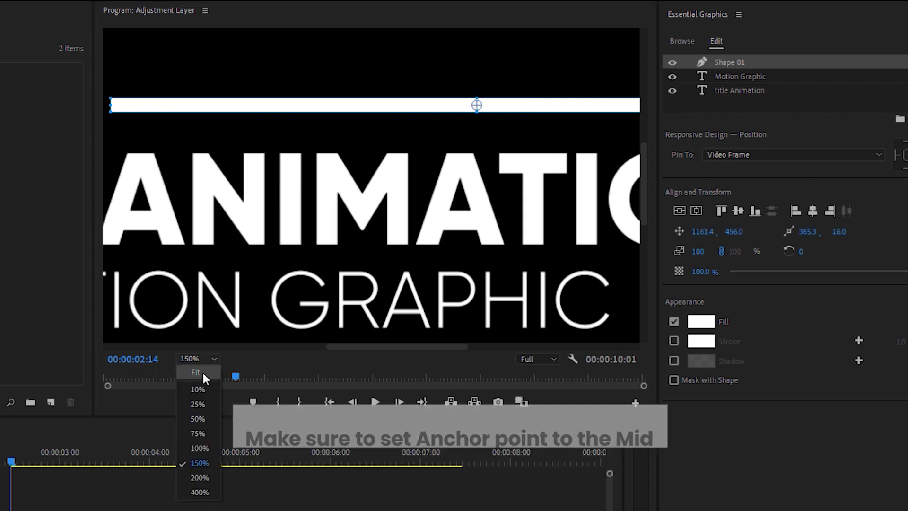
{"action": "left_click", "coordinate": [202, 370]}
Center the line horizontally in the frame and place it between the title and the MOTION GRAPHIC subtitle
{"action": "left_click_drag", "start_coordinate": [491, 165], "coordinate": [438, 205]}
{"action": "left_click", "coordinate": [697, 211]}
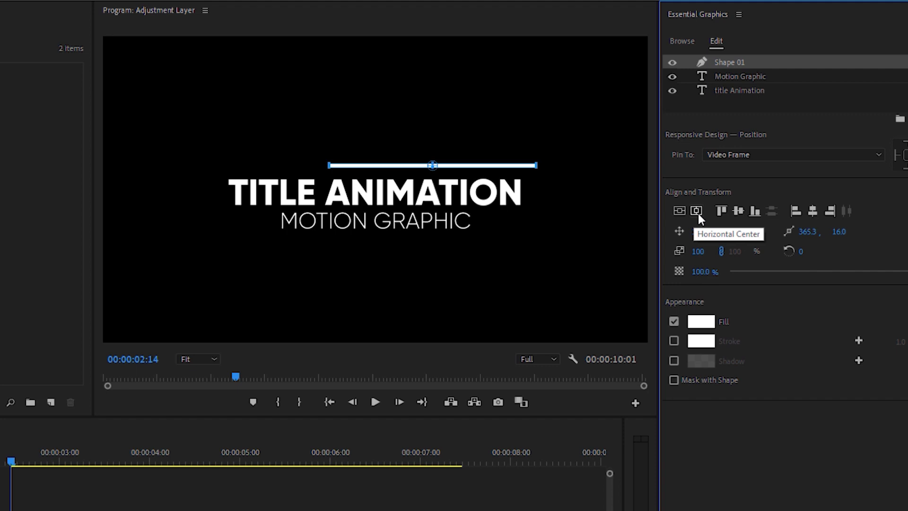
{"action": "left_click", "coordinate": [698, 210]}
{"action": "mouse_move", "coordinate": [735, 231]}
{"action": "left_mouse_down"}
{"action": "mouse_move", "coordinate": [767, 231]}
{"action": "mouse_move", "coordinate": [753, 232]}
{"action": "left_mouse_up"}
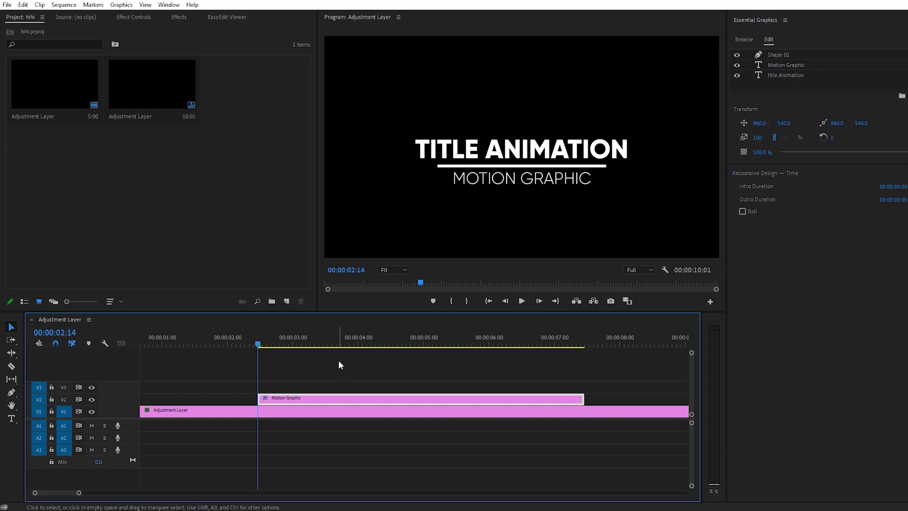
Turn on Vector Motion Scale keyframing for the Motion Graphic clip, set it to 90 and move the keyframe to the clip's start
{"action": "left_click", "coordinate": [137, 18]}
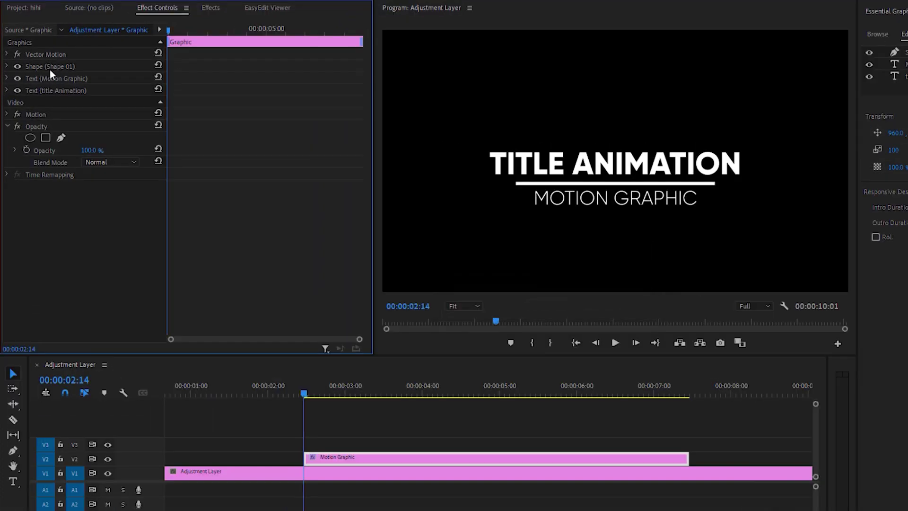
{"action": "left_click", "coordinate": [6, 54]}
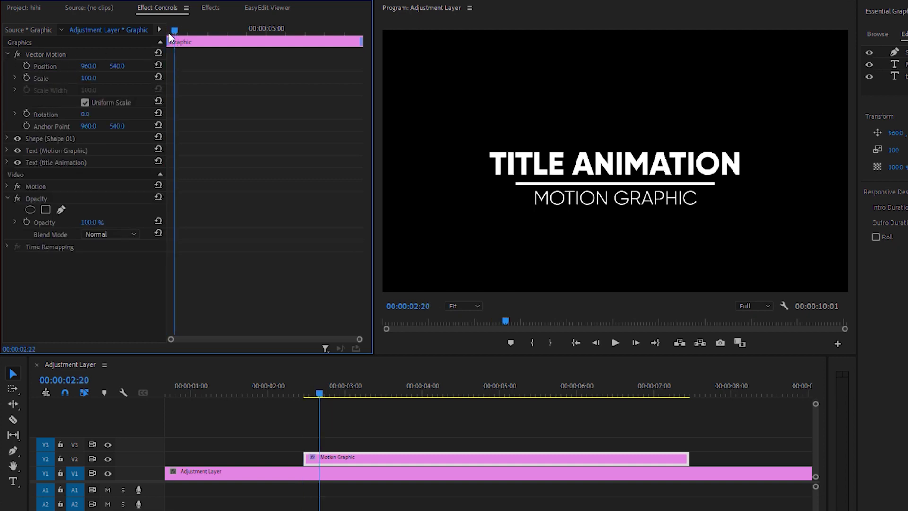
{"action": "left_click", "coordinate": [225, 31]}
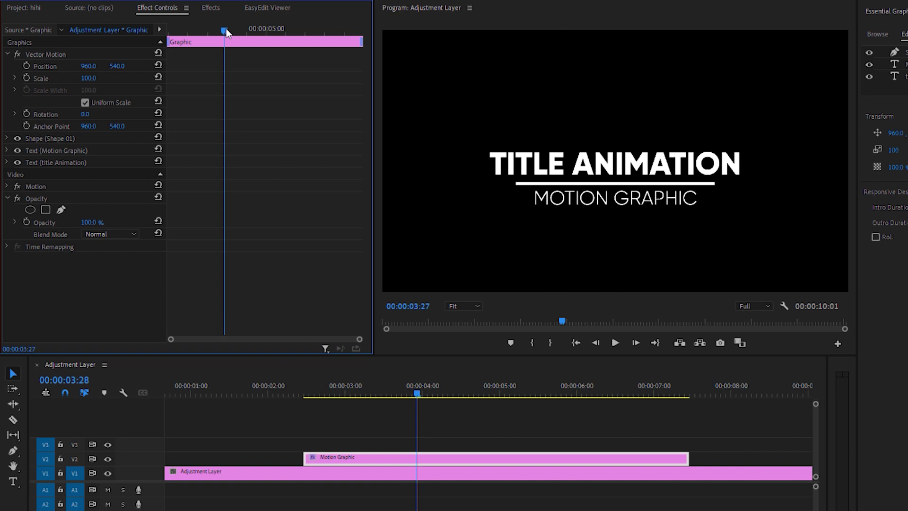
{"action": "left_click", "coordinate": [27, 79]}
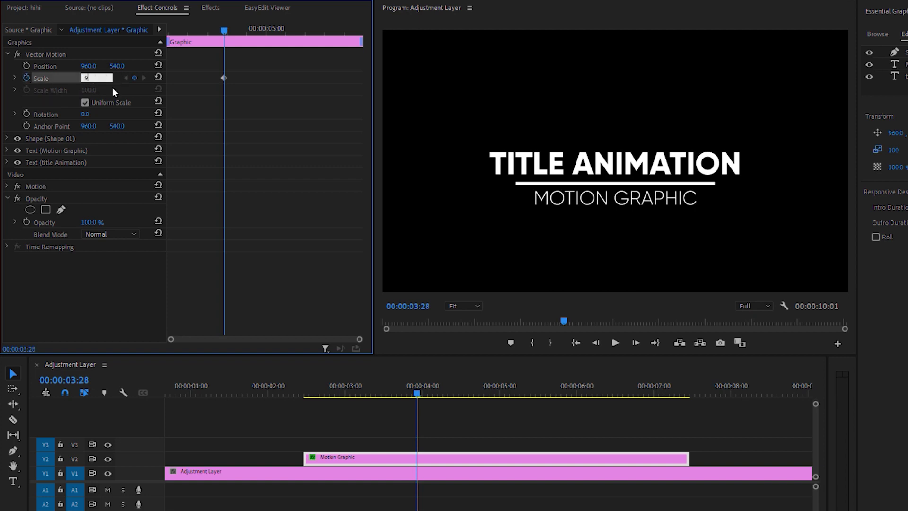
{"action": "key", "text": "Return"}
{"action": "left_click_drag", "start_coordinate": [220, 79], "coordinate": [168, 82]}
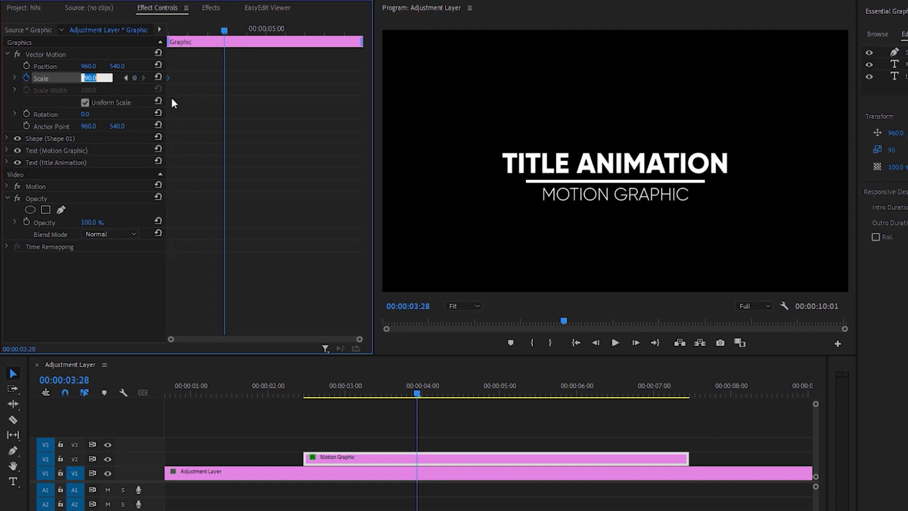
Add a Vector Motion Scale keyframe of 100 and move it to the Motion Graphic clip's end
{"action": "type", "text": "100"}
{"action": "key", "text": "Return"}
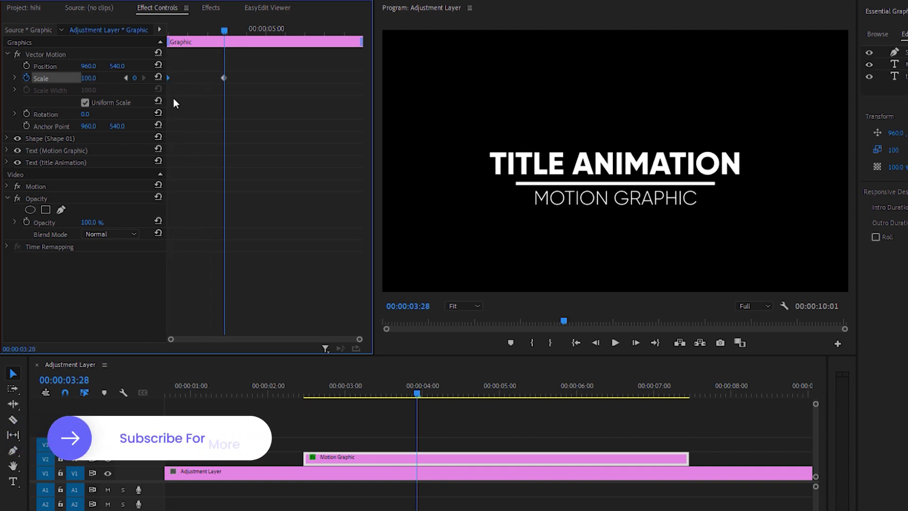
{"action": "left_click_drag", "start_coordinate": [227, 83], "coordinate": [383, 67]}
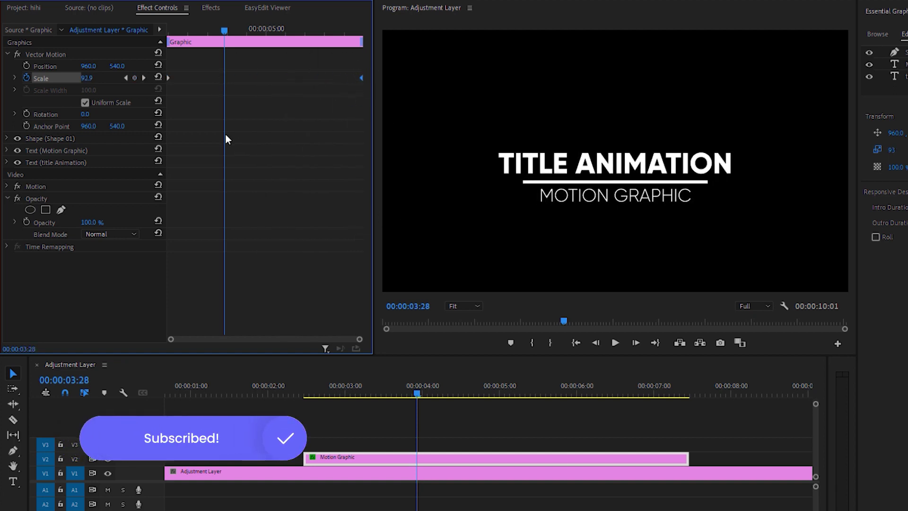
Turn off Uniform Scale for Shape 01 and add a Horizontal Scale keyframe of 0 at the clip's start
{"action": "left_click", "coordinate": [7, 54]}
{"action": "left_click", "coordinate": [29, 67]}
{"action": "left_click", "coordinate": [8, 67]}
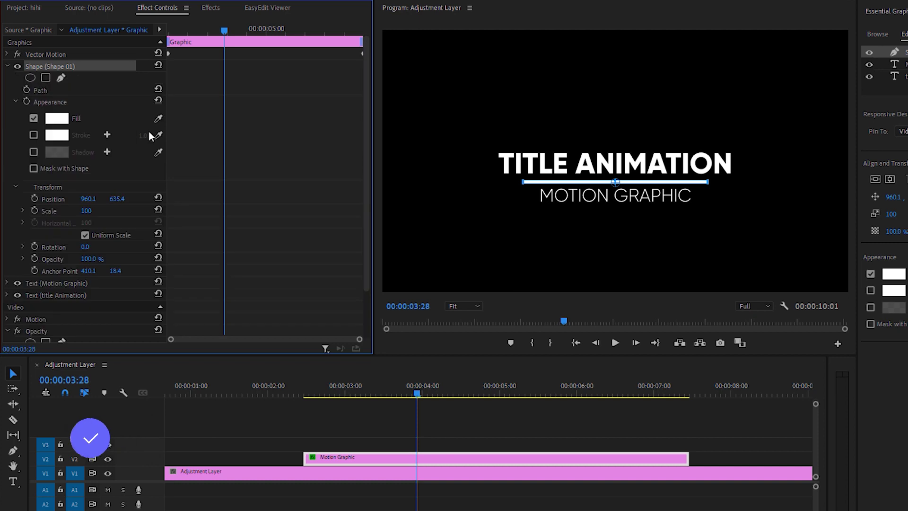
{"action": "scroll", "coordinate": [151, 136], "scroll_direction": "down", "scroll_amount": 3}
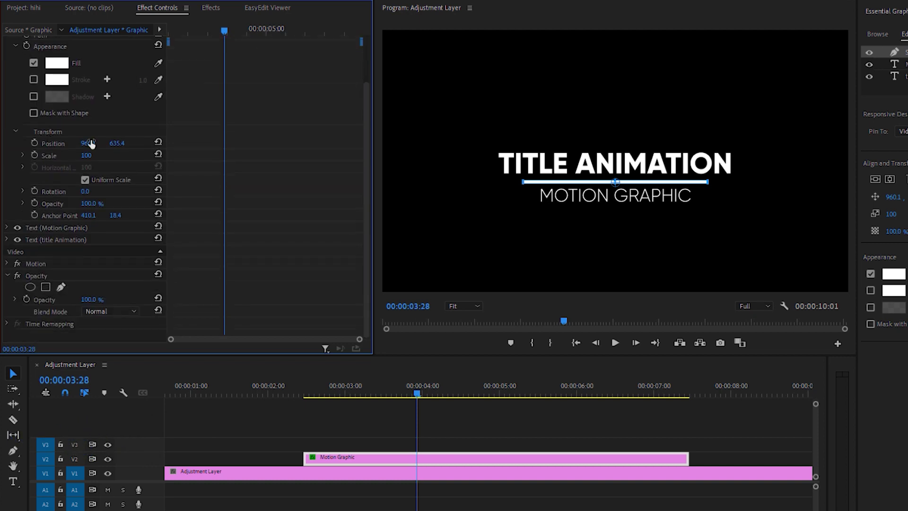
{"action": "left_click", "coordinate": [85, 179]}
{"action": "left_click", "coordinate": [35, 168]}
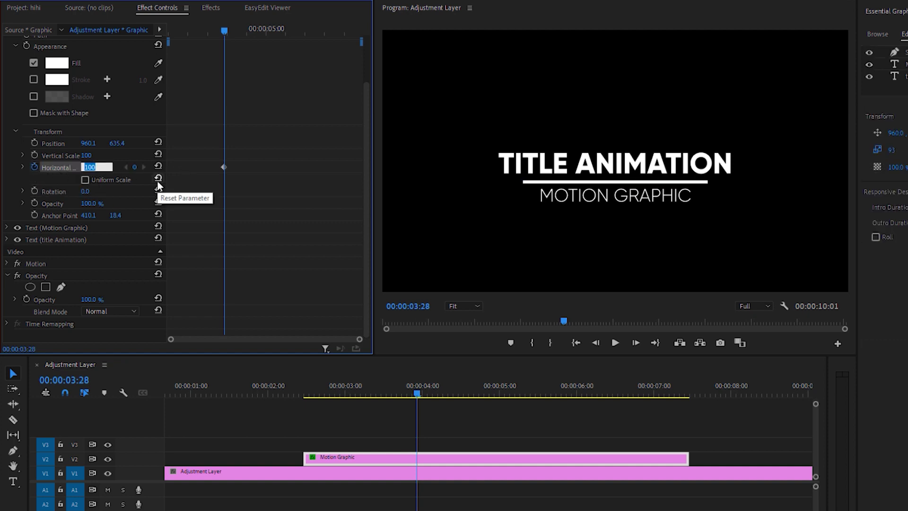
{"action": "key", "text": "Return"}
{"action": "left_click_drag", "start_coordinate": [224, 167], "coordinate": [169, 168]}
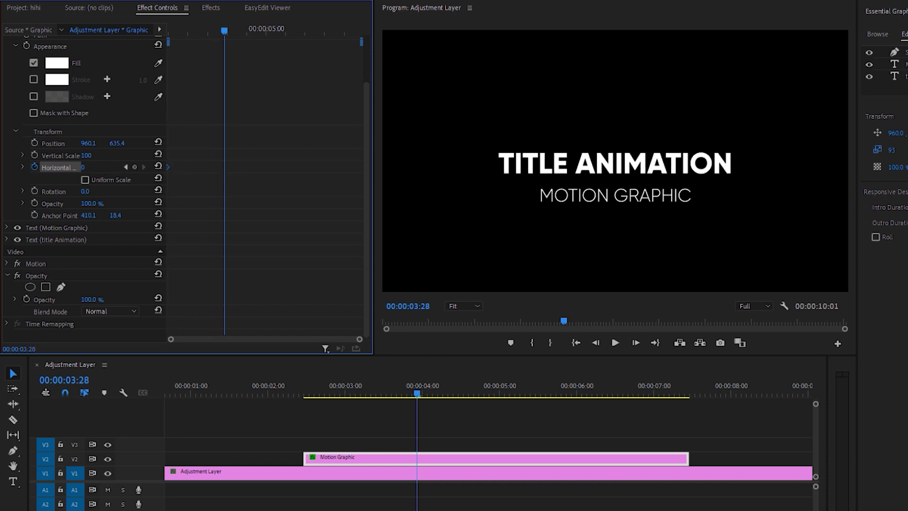
Add a Horizontal Scale keyframe of 100 to Shape 01 and place it at about 00:00:03:17
{"action": "type", "text": "100"}
{"action": "key", "text": "Return"}
{"action": "left_click_drag", "start_coordinate": [223, 167], "coordinate": [208, 169]}
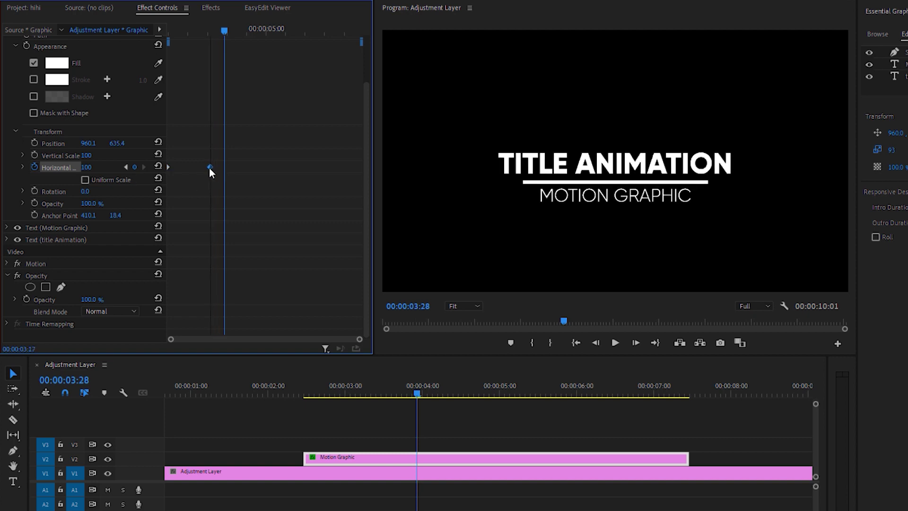
Check the line's growth, move its 100 Horizontal Scale keyframe close to the clip's start, and return the playhead to 00:00:02:14
{"action": "left_click_drag", "start_coordinate": [223, 34], "coordinate": [150, 45]}
{"action": "left_click", "coordinate": [301, 394]}
{"action": "mouse_move", "coordinate": [301, 395]}
{"action": "left_mouse_down"}
{"action": "mouse_move", "coordinate": [333, 393]}
{"action": "mouse_move", "coordinate": [313, 395]}
{"action": "left_mouse_up"}
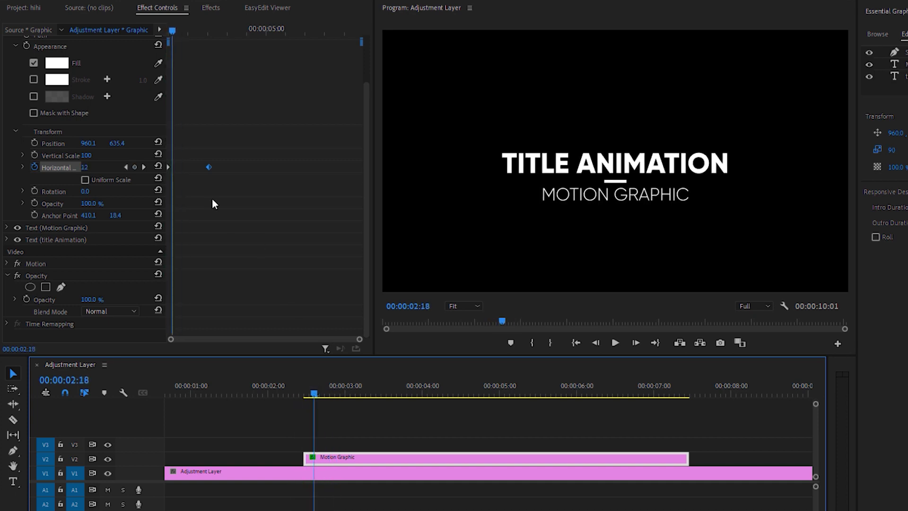
{"action": "left_click_drag", "start_coordinate": [211, 169], "coordinate": [180, 166]}
{"action": "left_click_drag", "start_coordinate": [180, 31], "coordinate": [152, 52]}
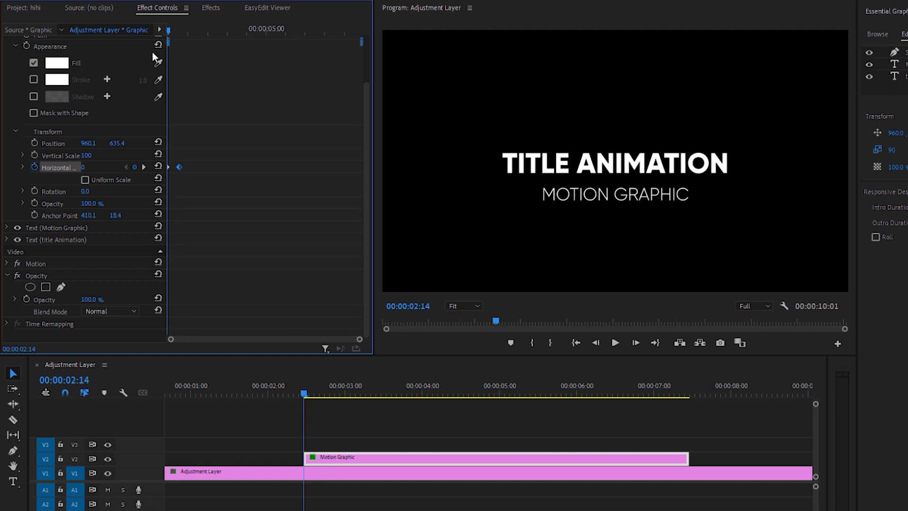
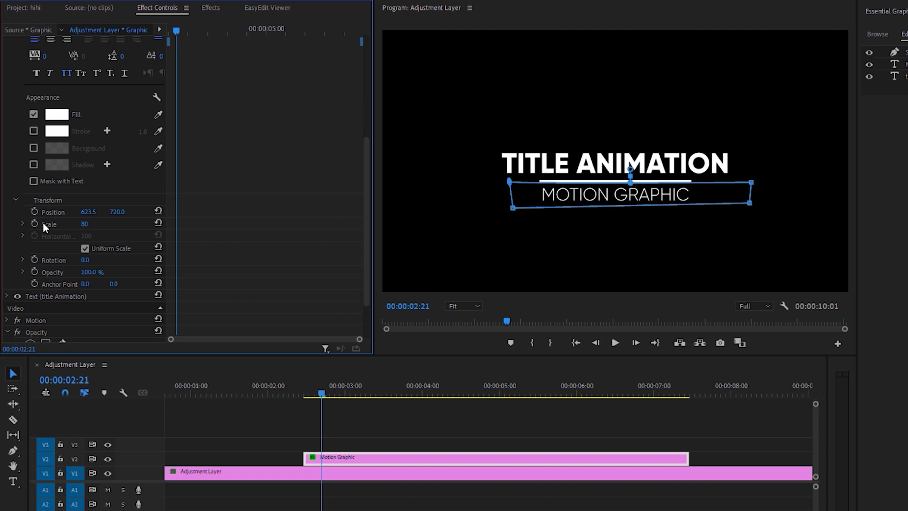
Keyframe the Motion Graphic text's Position with Y 603 at the clip's start and Y 718 at 00:00:02:24
{"action": "left_click", "coordinate": [181, 27]}
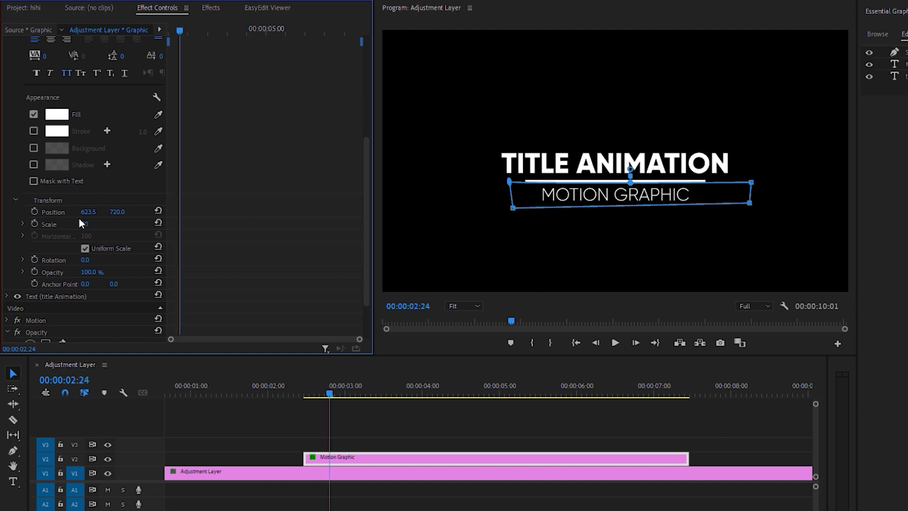
{"action": "left_click", "coordinate": [34, 212]}
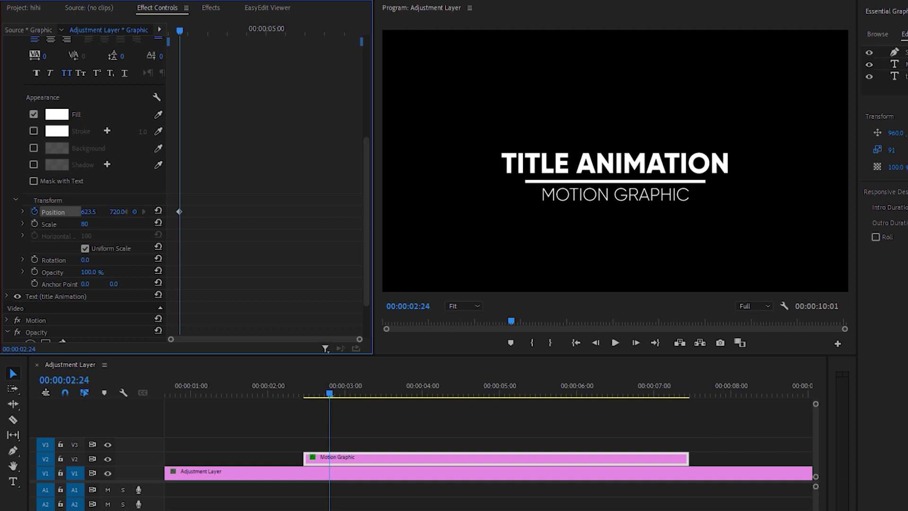
{"action": "mouse_move", "coordinate": [118, 212]}
{"action": "left_mouse_down"}
{"action": "mouse_move", "coordinate": [99, 211]}
{"action": "mouse_move", "coordinate": [135, 211]}
{"action": "mouse_move", "coordinate": [109, 211]}
{"action": "left_mouse_up"}
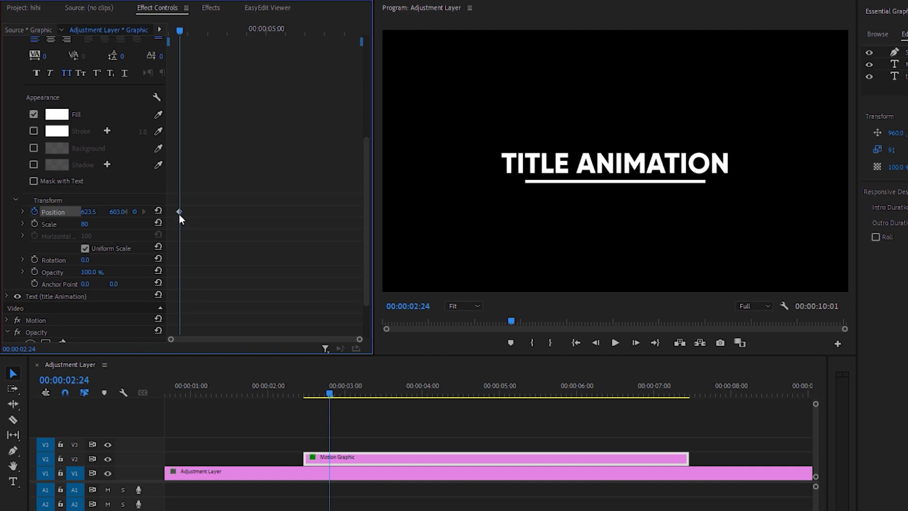
{"action": "left_click_drag", "start_coordinate": [181, 212], "coordinate": [157, 213]}
{"action": "left_click_drag", "start_coordinate": [116, 212], "coordinate": [171, 211]}
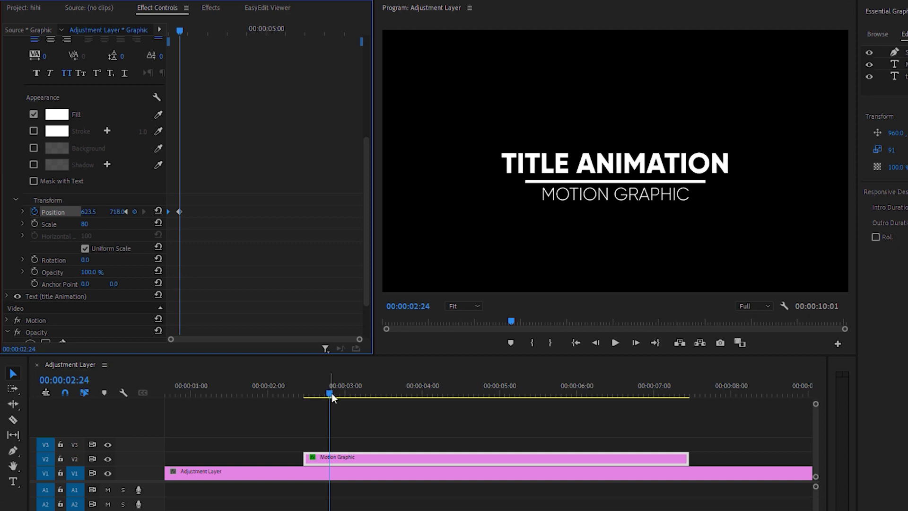
Move the Motion Graphic text's second Position keyframe slightly later, change its temporal interpolation to smooth the motion, and preview the reveal
{"action": "mouse_move", "coordinate": [331, 393]}
{"action": "left_mouse_down"}
{"action": "mouse_move", "coordinate": [310, 402]}
{"action": "mouse_move", "coordinate": [338, 404]}
{"action": "left_mouse_up"}
{"action": "right_click", "coordinate": [186, 211]}
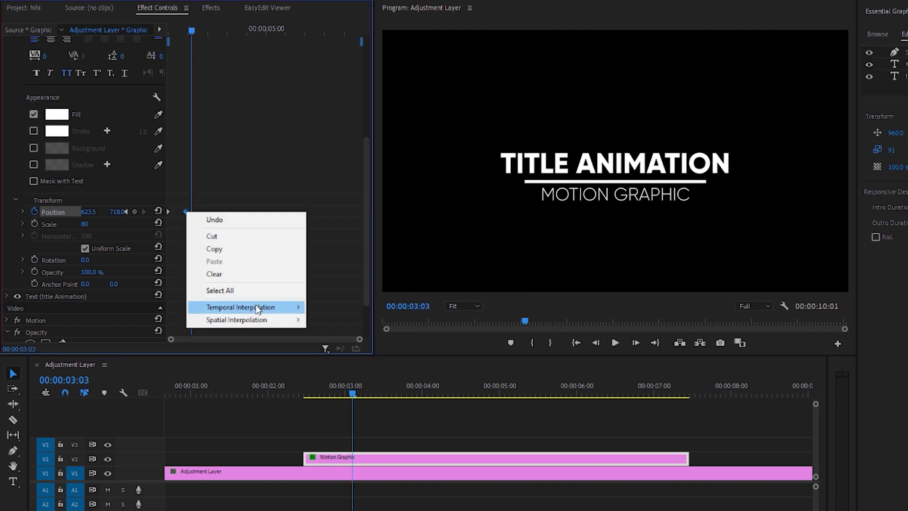
{"action": "mouse_move", "coordinate": [265, 307]}
{"action": "left_click", "coordinate": [387, 373]}
{"action": "left_click", "coordinate": [180, 31]}
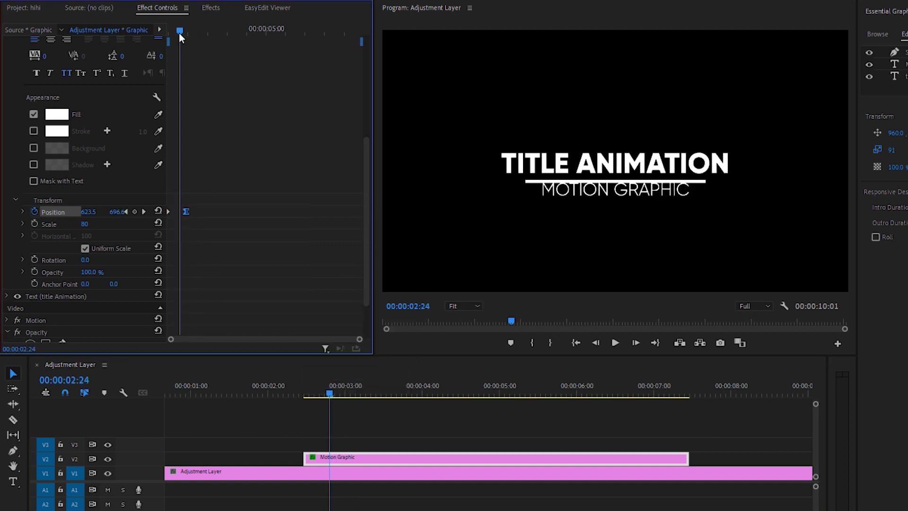
{"action": "left_click", "coordinate": [618, 341]}
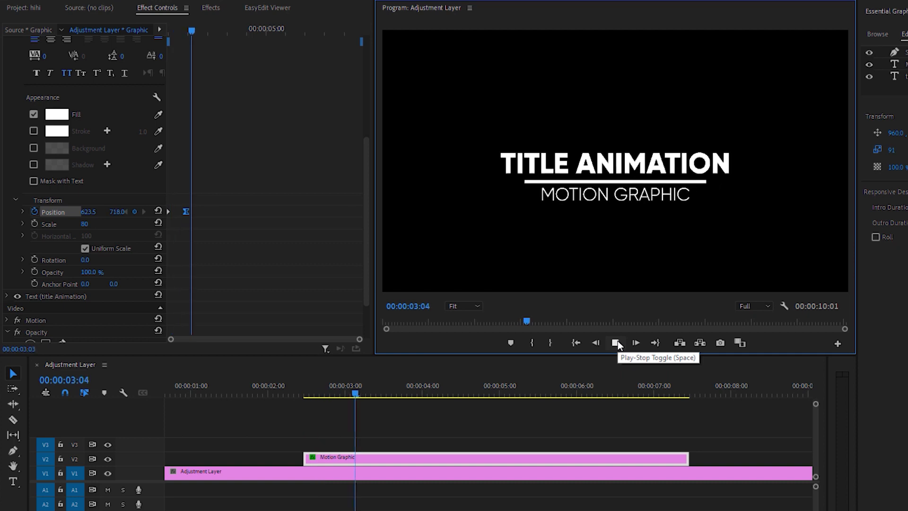
{"action": "left_click", "coordinate": [618, 341]}
Draw a closed four-point mask around the title Animation text down to the divider line and set its feather to 0
{"action": "left_click", "coordinate": [83, 90]}
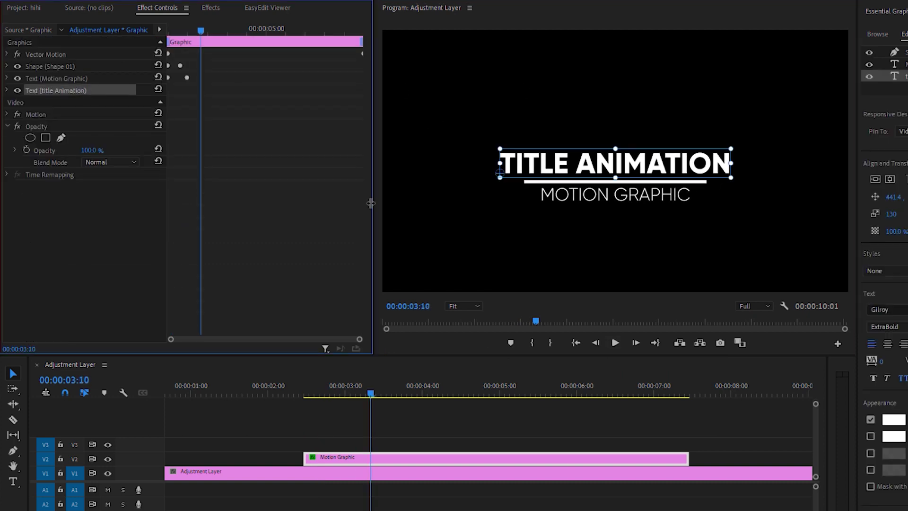
{"action": "left_click", "coordinate": [7, 90]}
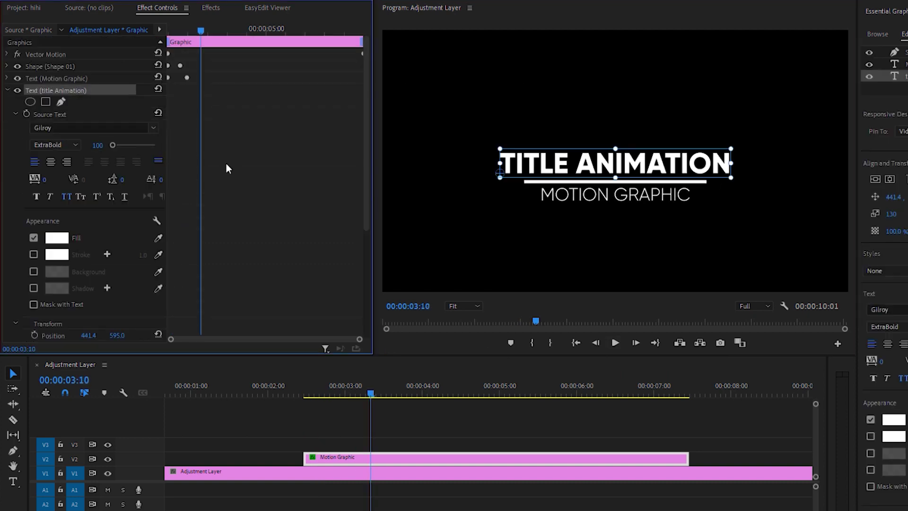
{"action": "left_click", "coordinate": [60, 102]}
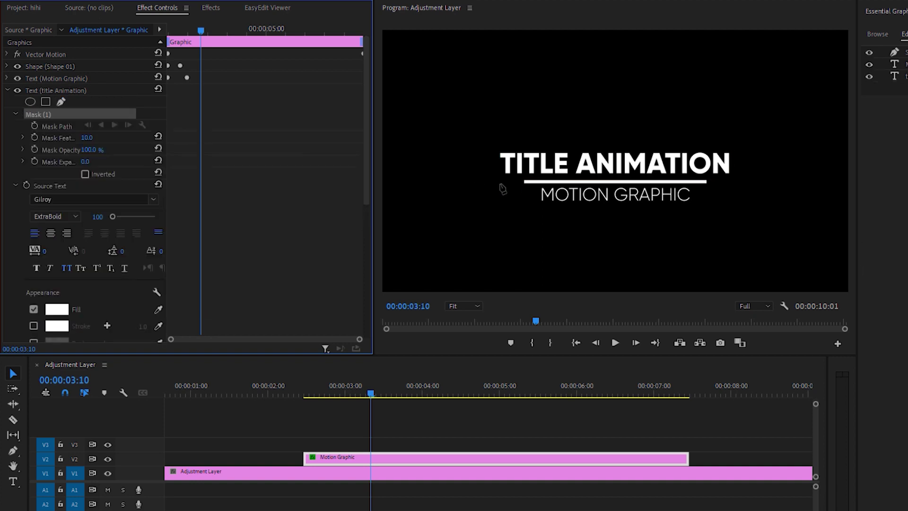
{"action": "left_click", "coordinate": [499, 183]}
{"action": "left_click", "coordinate": [762, 183]}
{"action": "left_click", "coordinate": [760, 142]}
{"action": "left_click", "coordinate": [486, 139]}
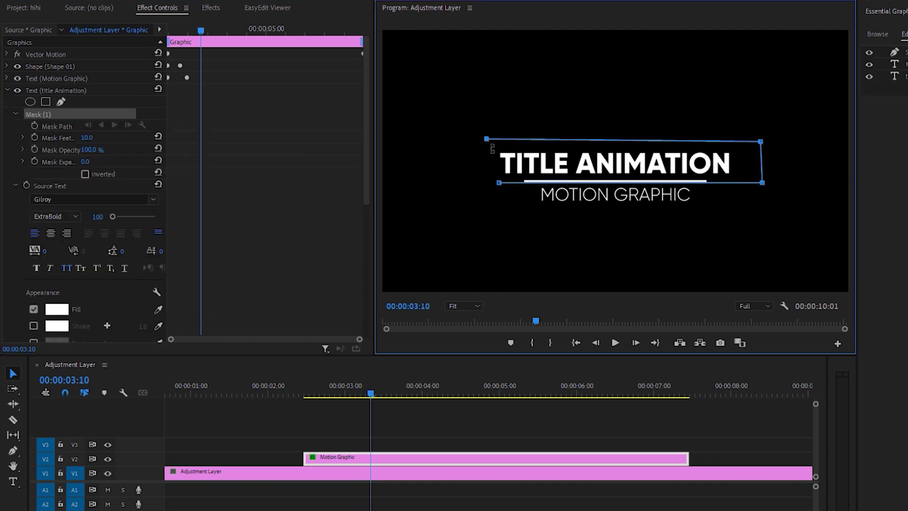
{"action": "left_click", "coordinate": [499, 183]}
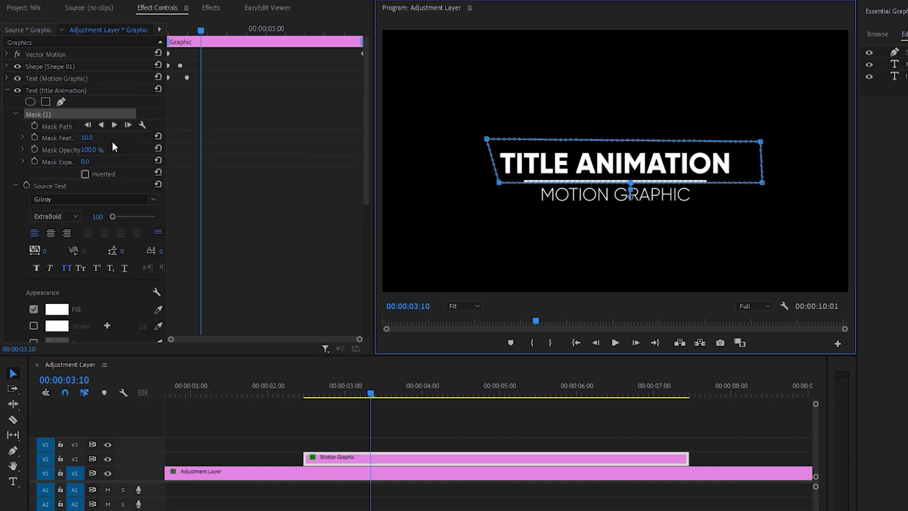
{"action": "left_click_drag", "start_coordinate": [87, 138], "coordinate": [80, 137]}
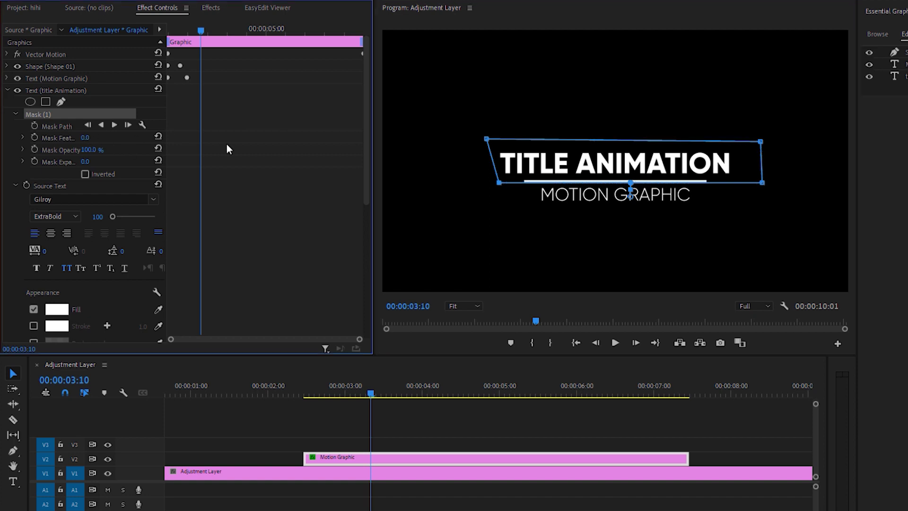
Keyframe the title Animation text's Position with Y 736 at the clip's start and Y 601 at 00:00:03:10
{"action": "scroll", "coordinate": [300, 212], "scroll_direction": "down", "scroll_amount": 5}
{"action": "left_click", "coordinate": [56, 167]}
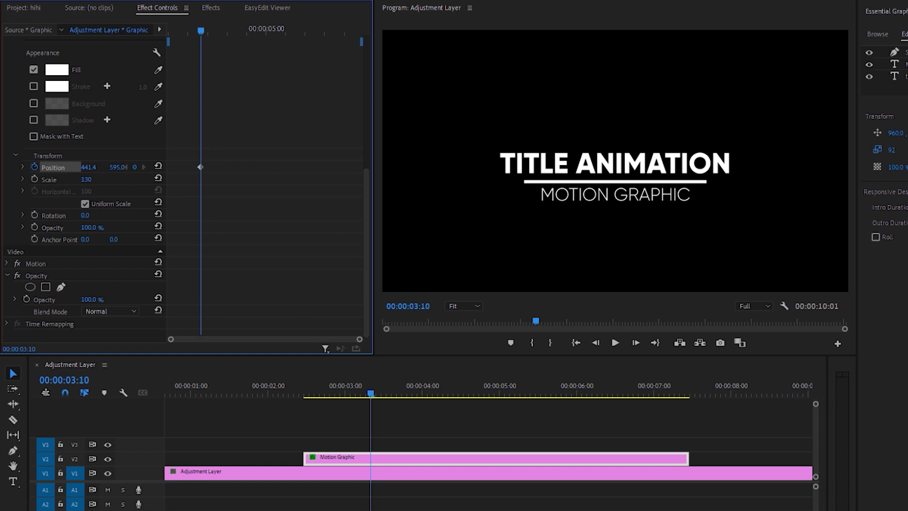
{"action": "left_click_drag", "start_coordinate": [117, 167], "coordinate": [122, 167]}
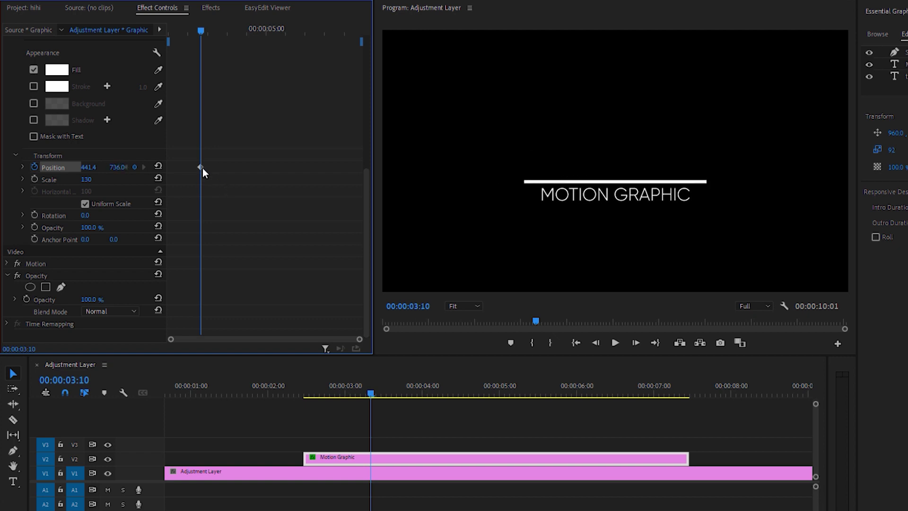
{"action": "left_click_drag", "start_coordinate": [202, 168], "coordinate": [109, 170]}
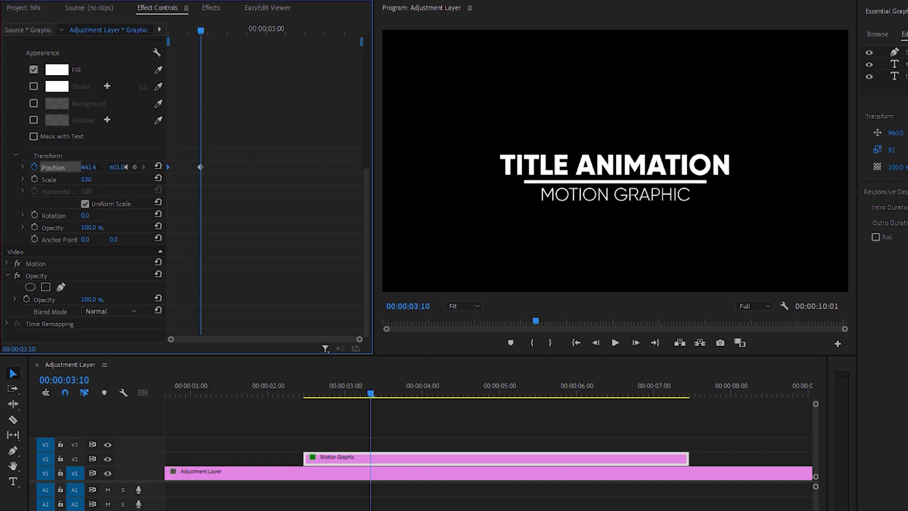
{"action": "left_click", "coordinate": [323, 393]}
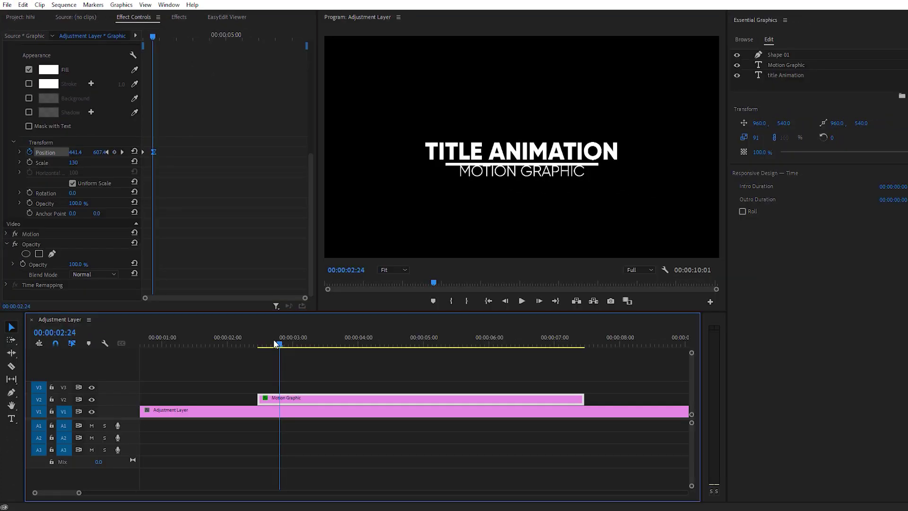
Play the finished title animation from 00:00:02:13 in an enlarged program monitor, restore the layout and move the playhead to 00:00:03:16
{"action": "left_click_drag", "start_coordinate": [277, 344], "coordinate": [254, 344]}
{"action": "left_click", "coordinate": [457, 20]}
{"action": "key", "text": "grave"}
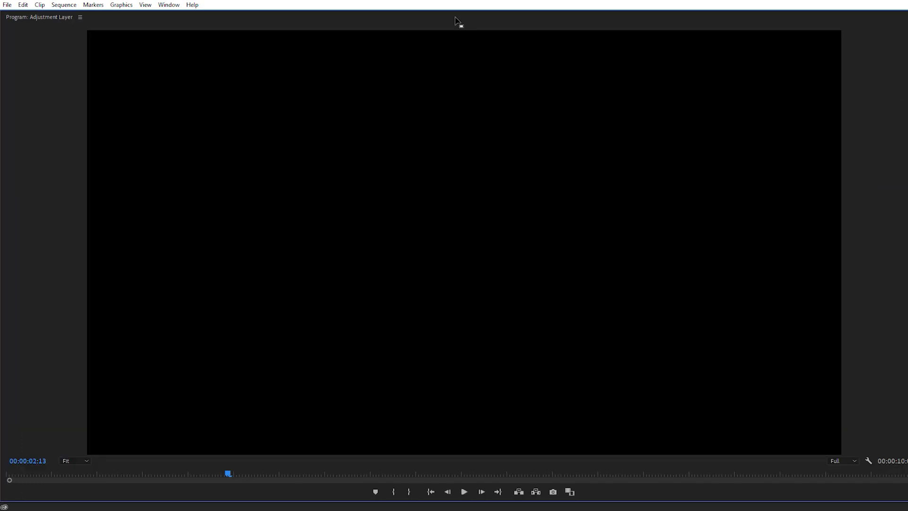
{"action": "key", "text": "space"}
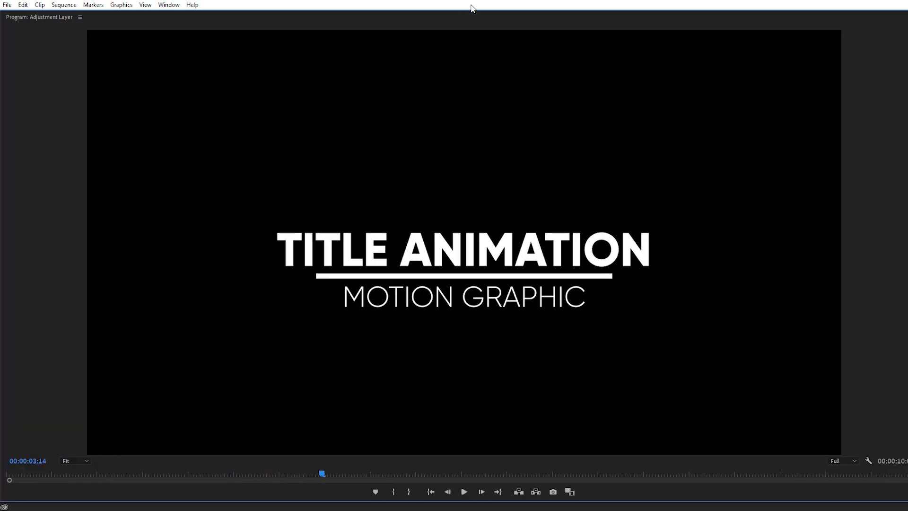
{"action": "key", "text": "grave"}
{"action": "left_click_drag", "start_coordinate": [260, 343], "coordinate": [328, 343]}
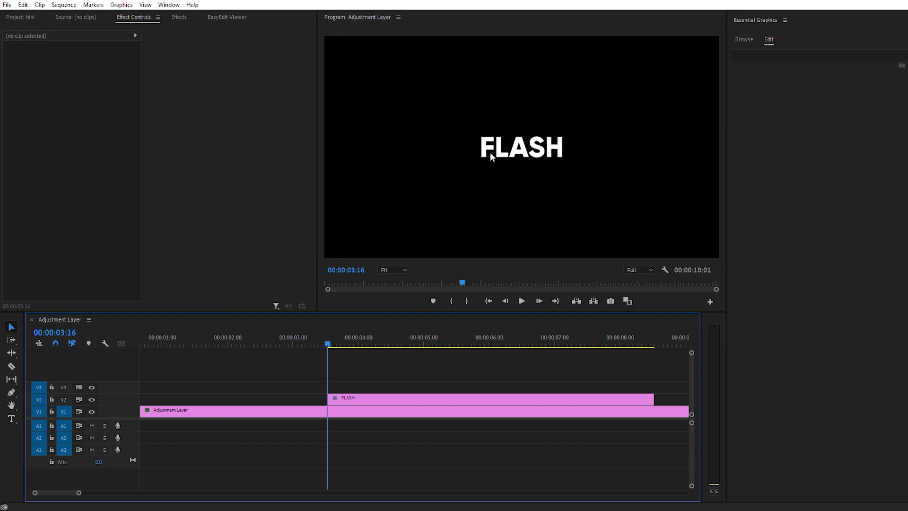
Find the Distort Transform video effect, apply it to the FLASH clip, and turn on its Uniform Scale
{"action": "left_click", "coordinate": [178, 17]}
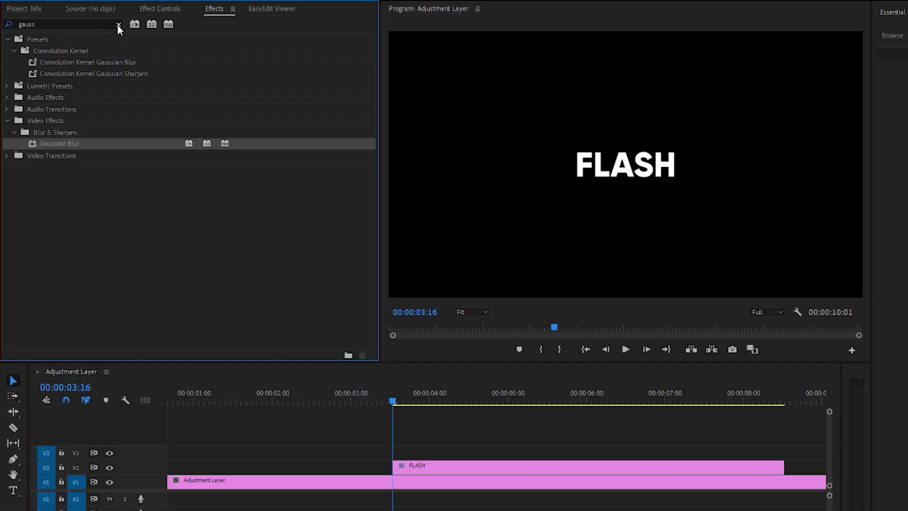
{"action": "left_click", "coordinate": [118, 25]}
{"action": "type", "text": "transform"}
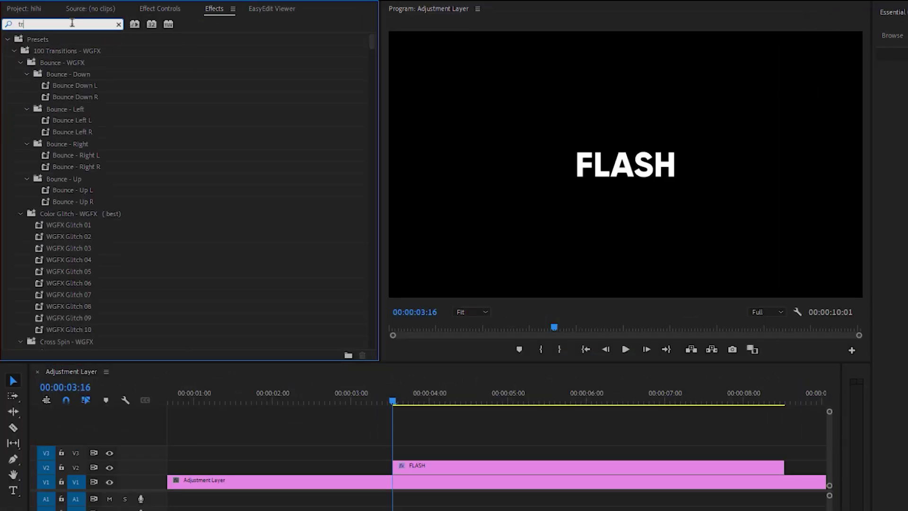
{"action": "left_click", "coordinate": [61, 108]}
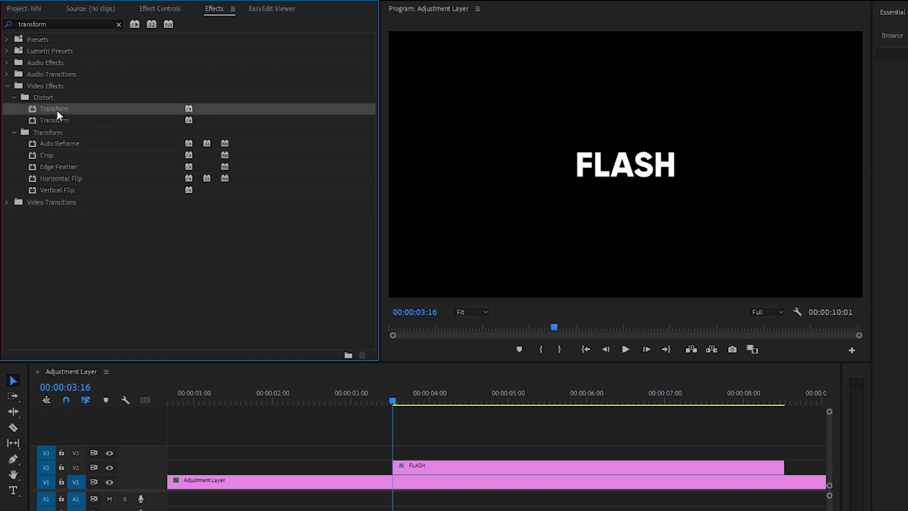
{"action": "left_click_drag", "start_coordinate": [60, 114], "coordinate": [480, 470]}
{"action": "scroll", "coordinate": [457, 467], "scroll_direction": "down", "scroll_amount": 2}
{"action": "scroll", "coordinate": [458, 467], "scroll_direction": "down", "scroll_amount": 1}
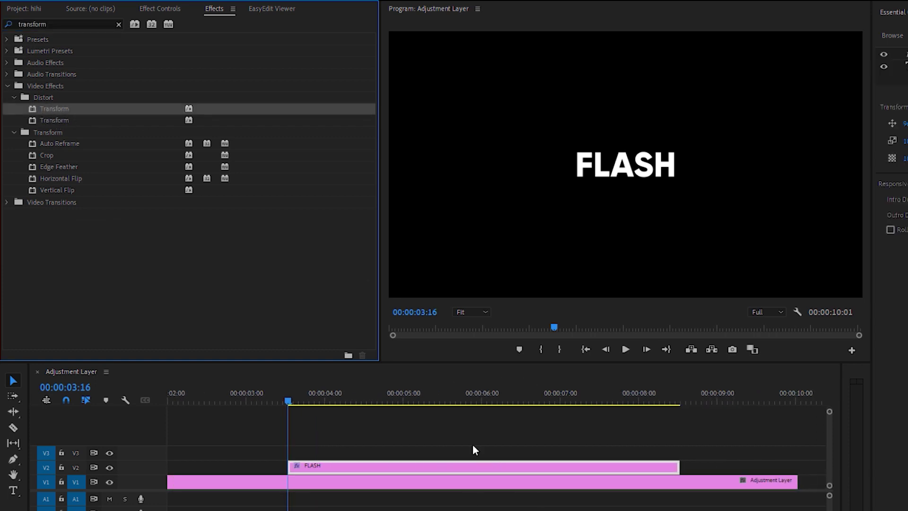
{"action": "left_click", "coordinate": [156, 11]}
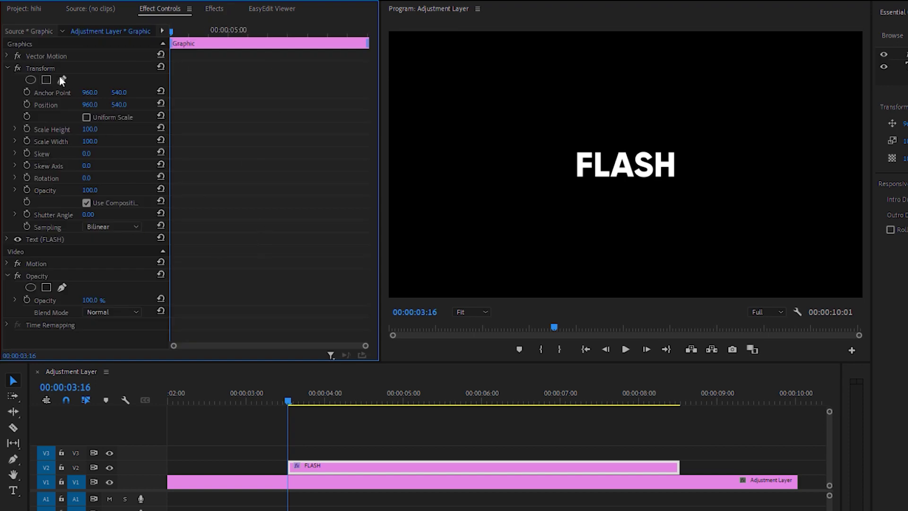
{"action": "left_click", "coordinate": [90, 122]}
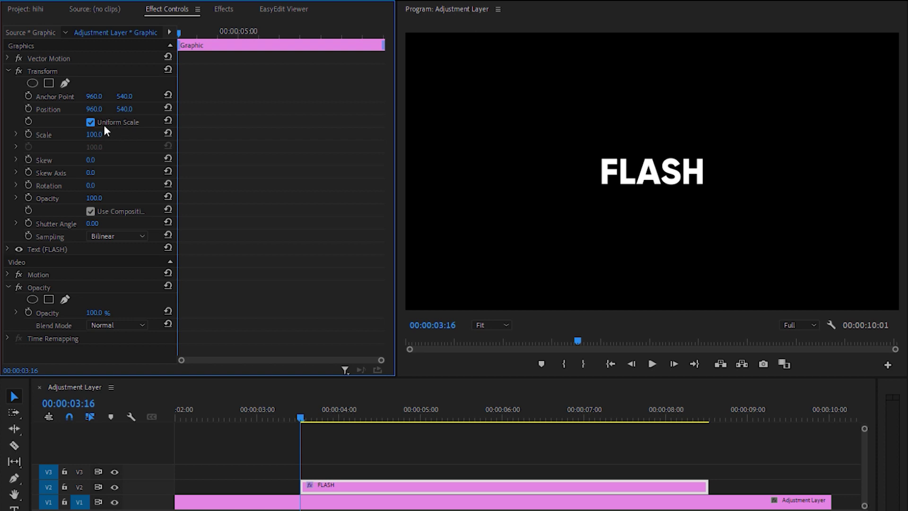
Keyframe the FLASH clip's Transform Position with Y 1142 at the clip's start and the default Y 540 at 00:00:04:07
{"action": "key", "text": "space"}
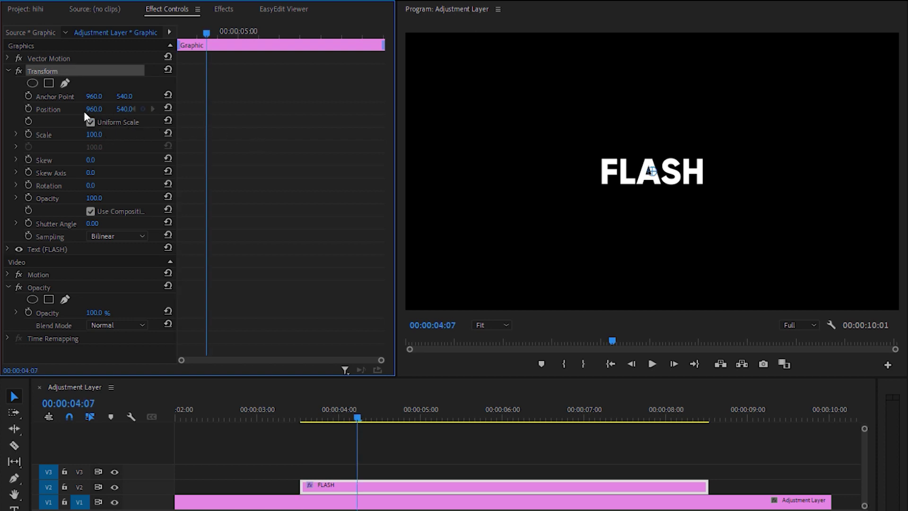
{"action": "left_click", "coordinate": [29, 108]}
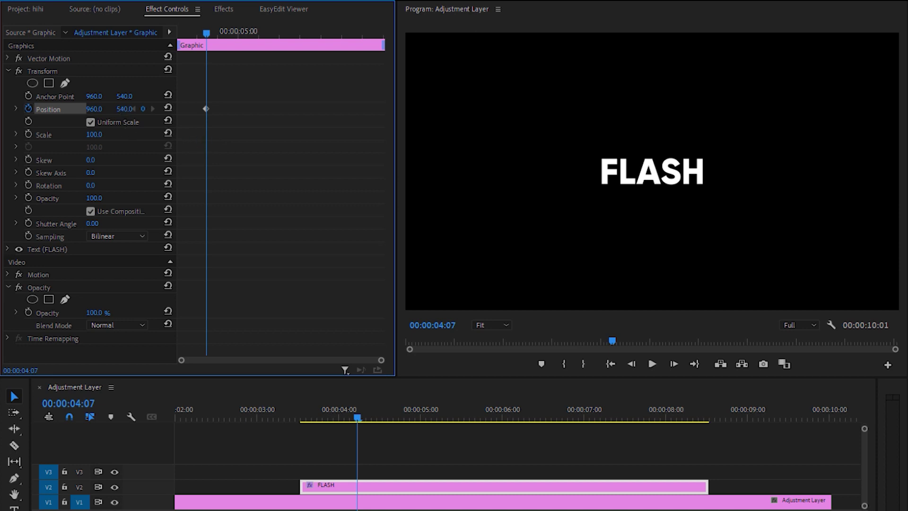
{"action": "left_click_drag", "start_coordinate": [124, 109], "coordinate": [409, 108]}
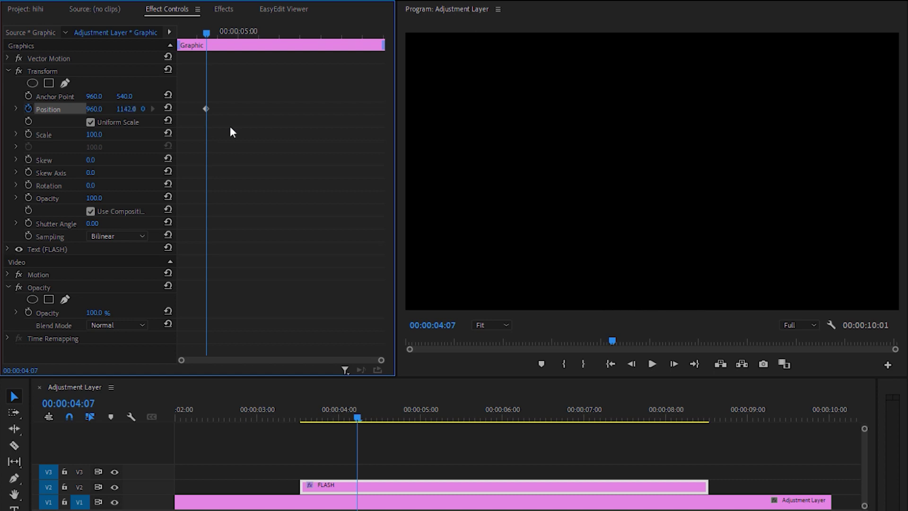
{"action": "left_click", "coordinate": [205, 113]}
{"action": "left_click_drag", "start_coordinate": [204, 114], "coordinate": [150, 112]}
{"action": "left_click", "coordinate": [133, 109]}
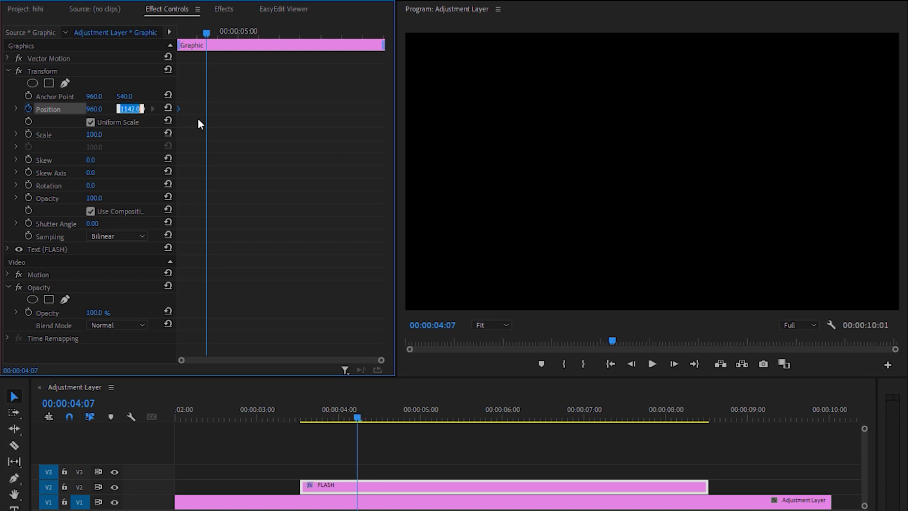
{"action": "left_click", "coordinate": [167, 109]}
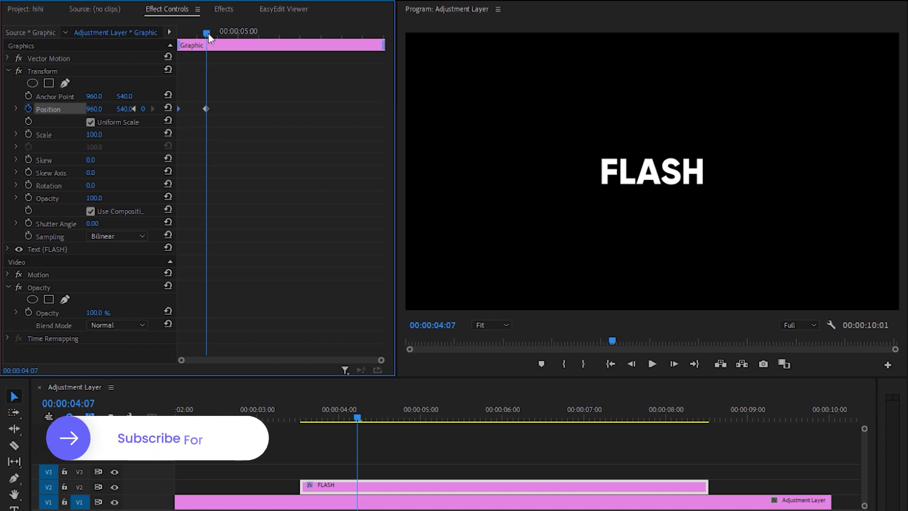
Move the playhead to 00:00:04:04 and set the Transform effect's Shutter Angle to 300 to add motion blur
{"action": "mouse_move", "coordinate": [208, 38]}
{"action": "left_mouse_down"}
{"action": "mouse_move", "coordinate": [186, 38]}
{"action": "mouse_move", "coordinate": [207, 37]}
{"action": "mouse_move", "coordinate": [209, 47]}
{"action": "left_mouse_up"}
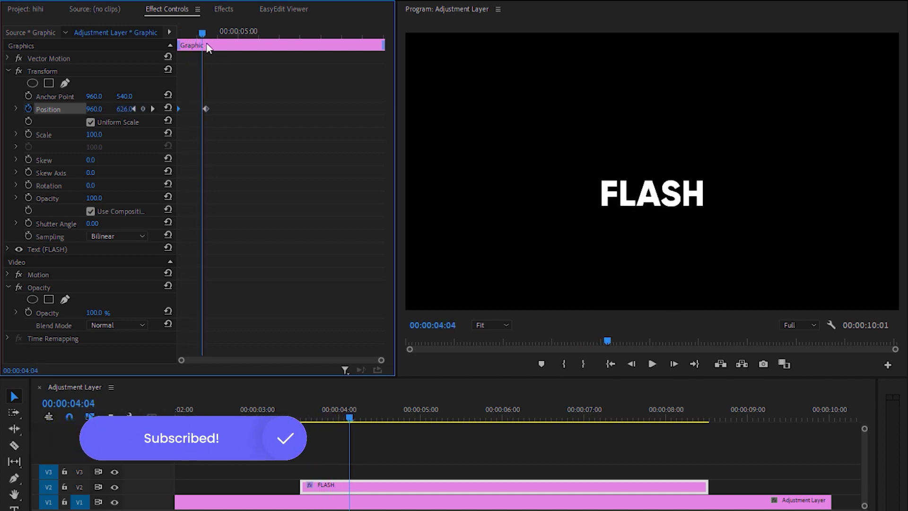
{"action": "left_click", "coordinate": [90, 224]}
{"action": "type", "text": "3"}
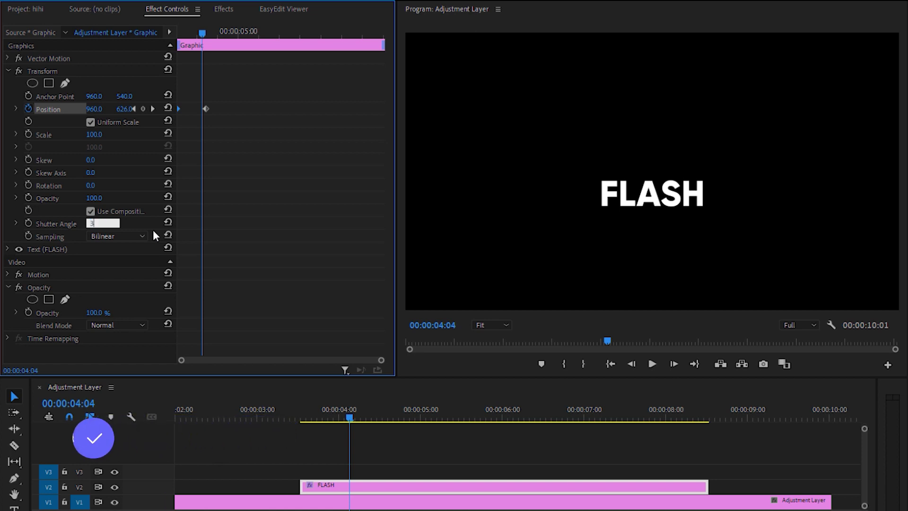
{"action": "type", "text": "00"}
{"action": "key", "text": "Return"}
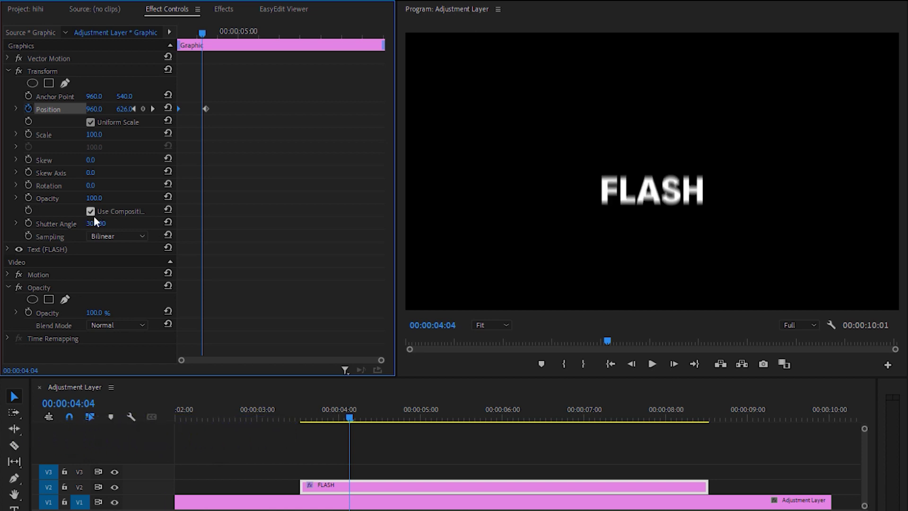
Disable the Transform effect's Use Composition's Shutter Angle option and play the FLASH slide-in in an enlarged program monitor
{"action": "left_click", "coordinate": [95, 214]}
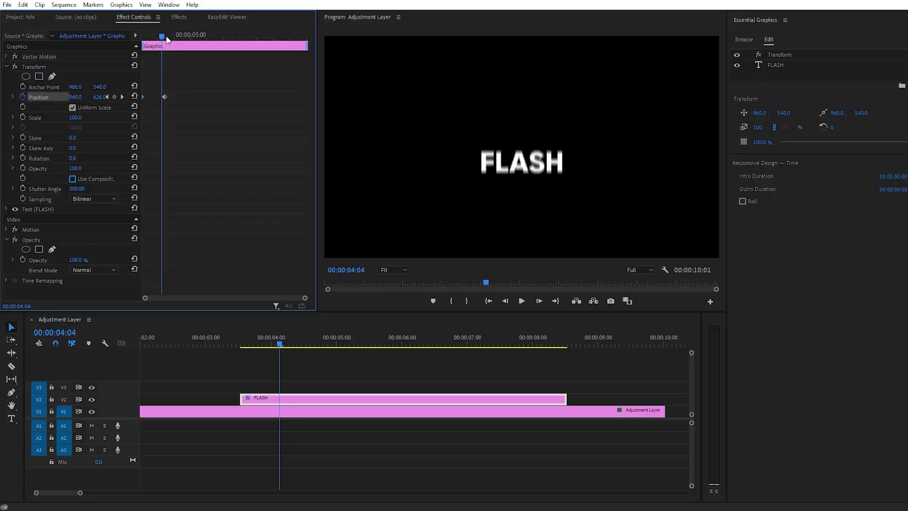
{"action": "left_click_drag", "start_coordinate": [202, 31], "coordinate": [142, 38]}
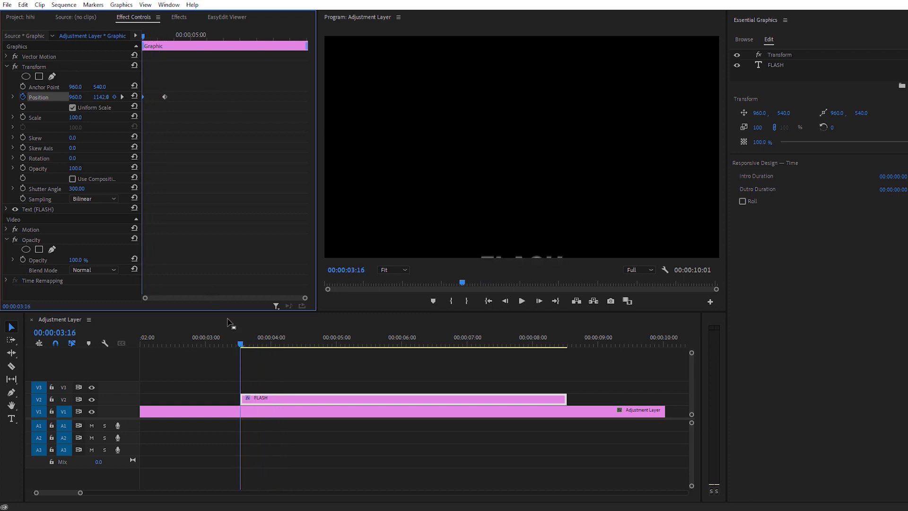
{"action": "key", "text": "grave"}
{"action": "key", "text": "space"}
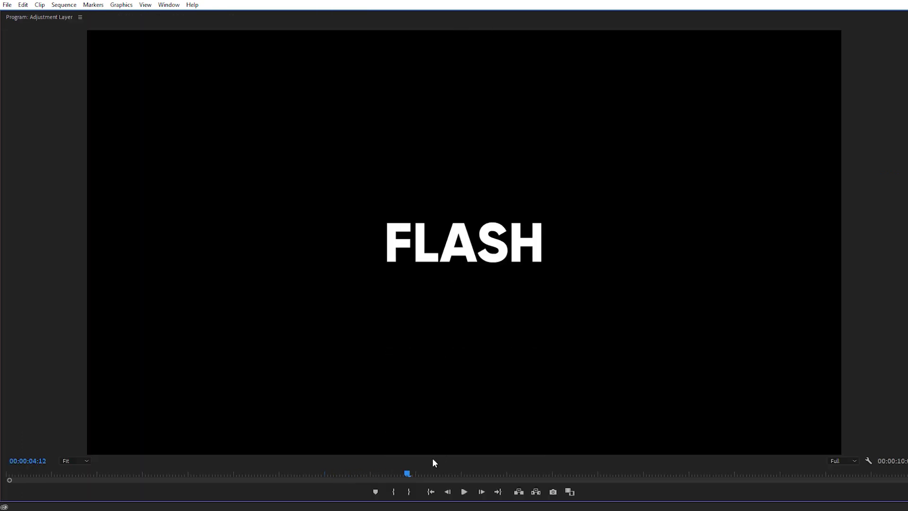
{"action": "left_click_drag", "start_coordinate": [406, 474], "coordinate": [232, 474]}
{"action": "key", "text": "space"}
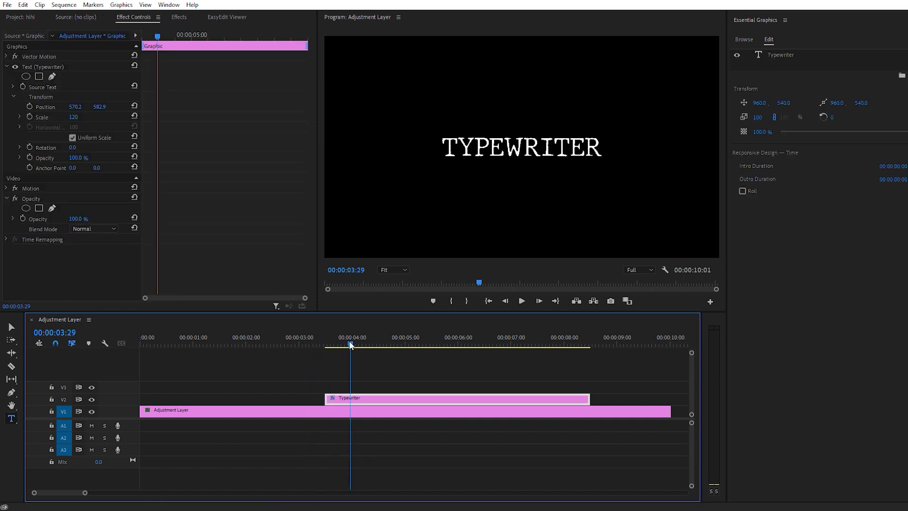
Turn on Source Text keyframing for the Typewriter clip and replace its text with T at 00:00:04:01
{"action": "left_click_drag", "start_coordinate": [349, 345], "coordinate": [346, 350]}
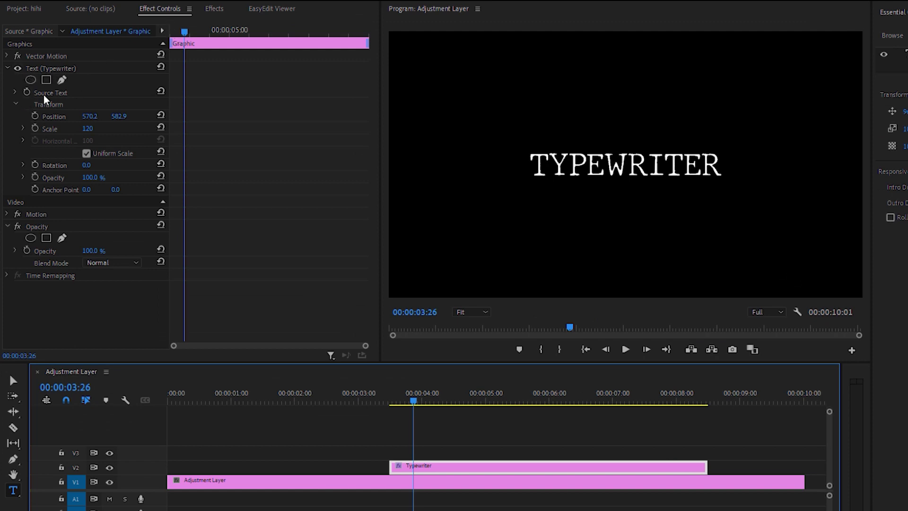
{"action": "left_click", "coordinate": [27, 92]}
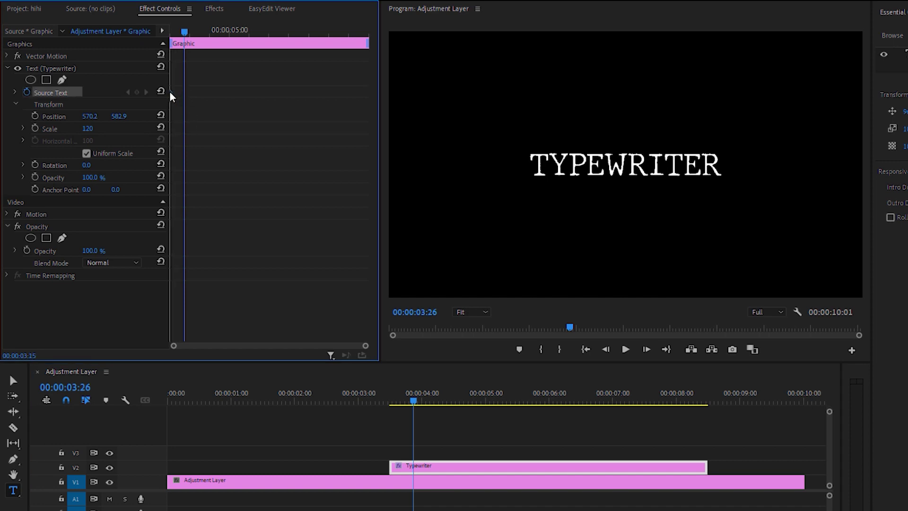
{"action": "key", "text": "shift+Right"}
{"action": "left_click", "coordinate": [35, 69]}
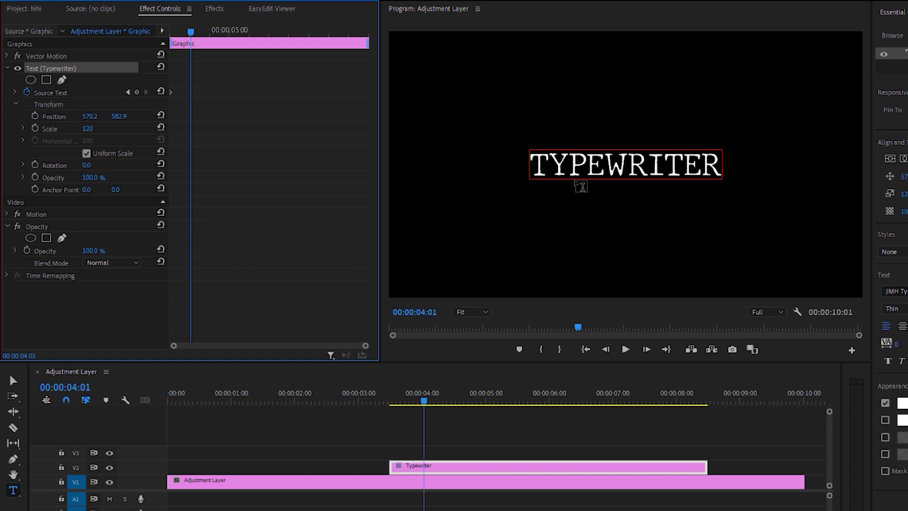
{"action": "left_click_drag", "start_coordinate": [534, 166], "coordinate": [715, 175]}
{"action": "key", "text": "BackSpace"}
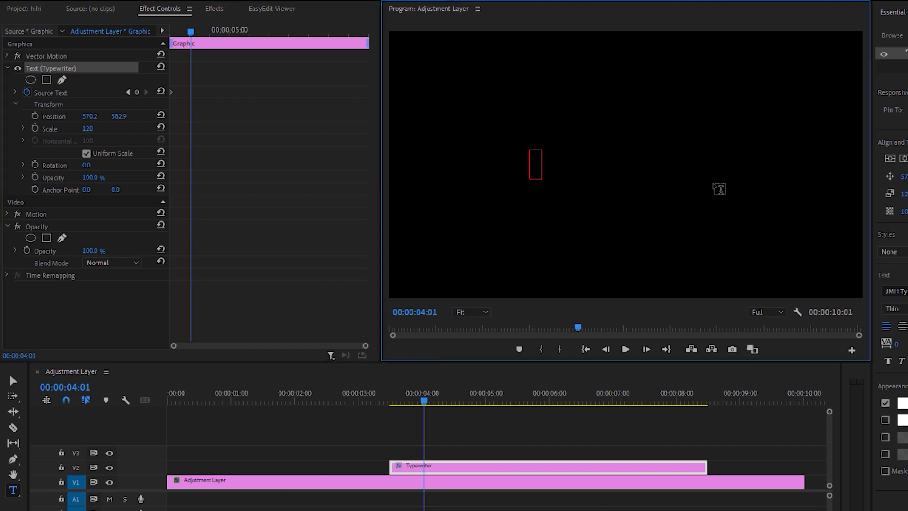
{"action": "type", "text": "T"}
{"action": "left_click", "coordinate": [316, 182]}
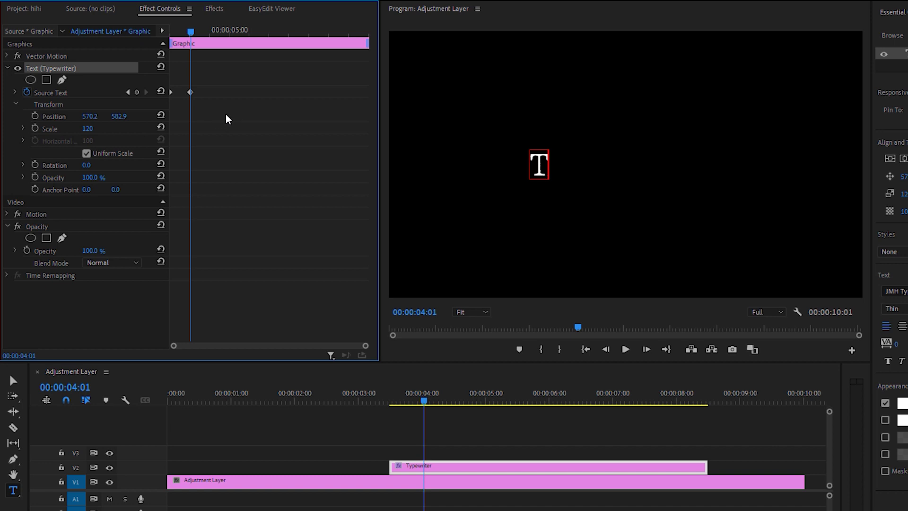
Extend the title text to TY at 00:00:04:04 to create the second letter's Source Text keyframe
{"action": "key", "text": "Right"}
{"action": "key", "text": "Right"}
{"action": "key", "text": "Right"}
{"action": "key", "text": "shift+4"}
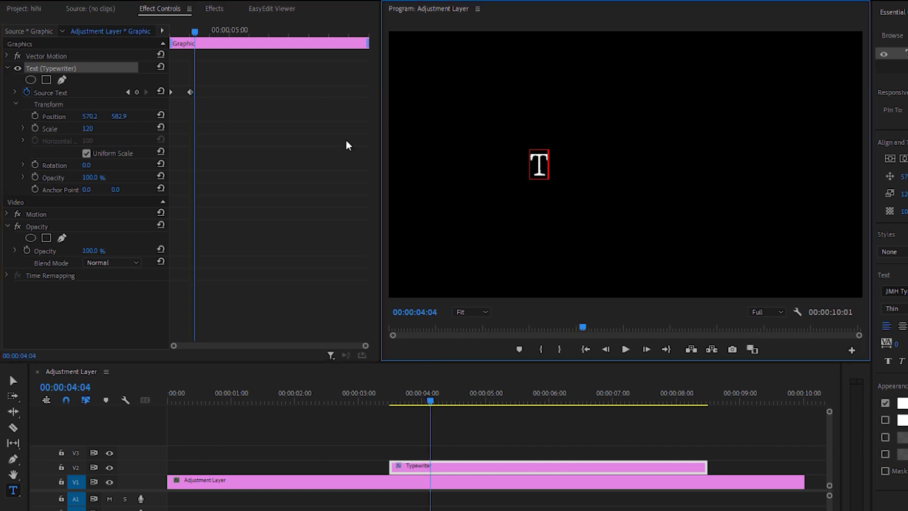
{"action": "type", "text": "Y"}
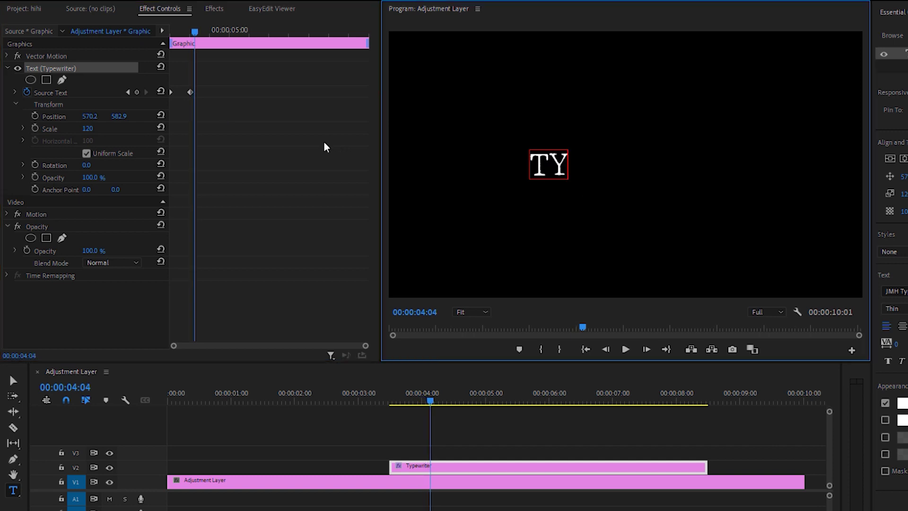
{"action": "left_click", "coordinate": [238, 108]}
Extend the title text to TYP at 00:00:04:07, keyframing the third letter
{"action": "key", "text": "Right"}
{"action": "key", "text": "Right"}
{"action": "key", "text": "Right"}
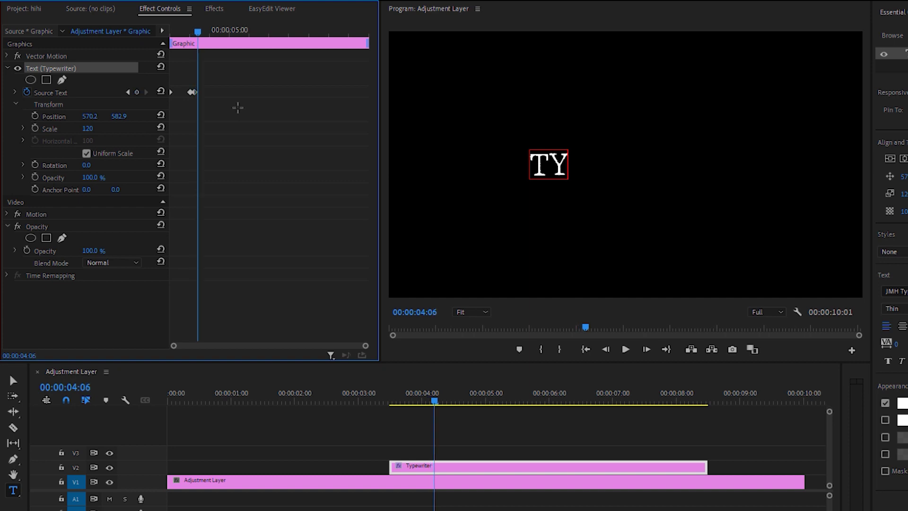
{"action": "left_click", "coordinate": [564, 157]}
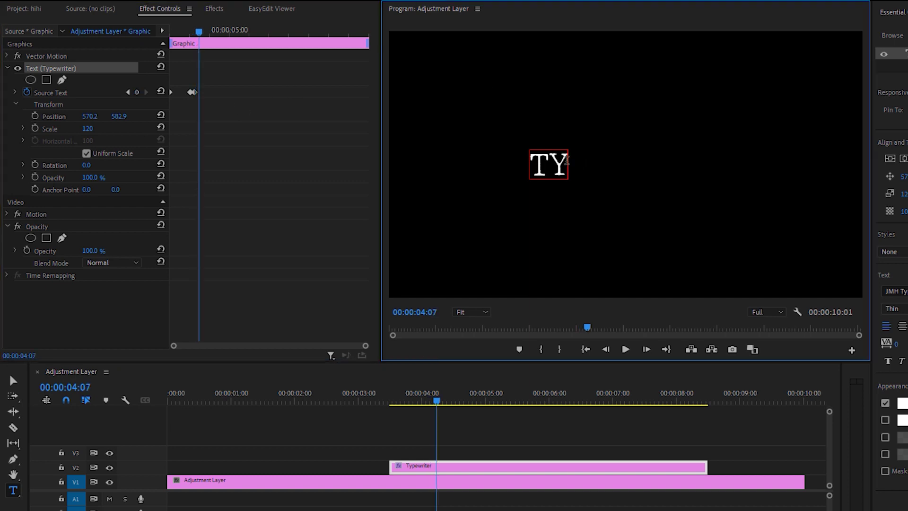
{"action": "type", "text": "P"}
{"action": "left_click", "coordinate": [313, 102]}
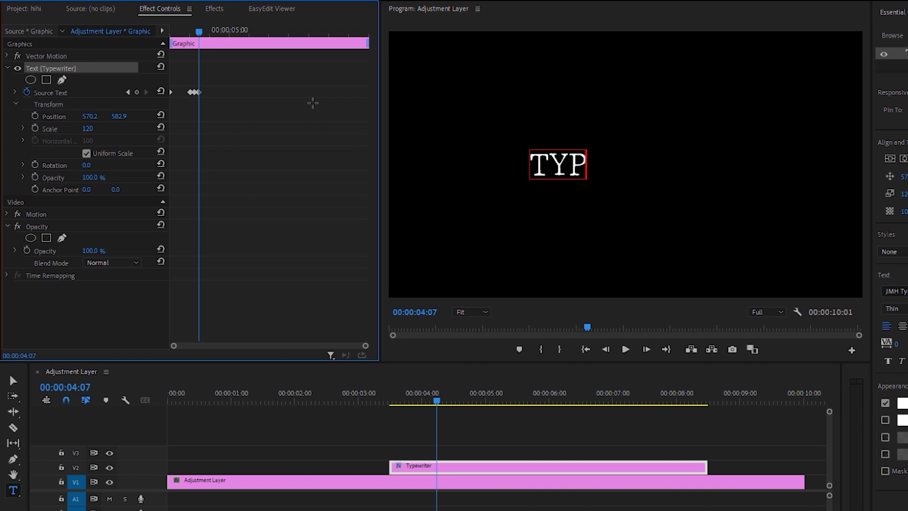
Add the letter E three frames after the TYP keyframe so the title reads TYPE
{"action": "key", "text": "Right"}
{"action": "key", "text": "Right"}
{"action": "key", "text": "Right"}
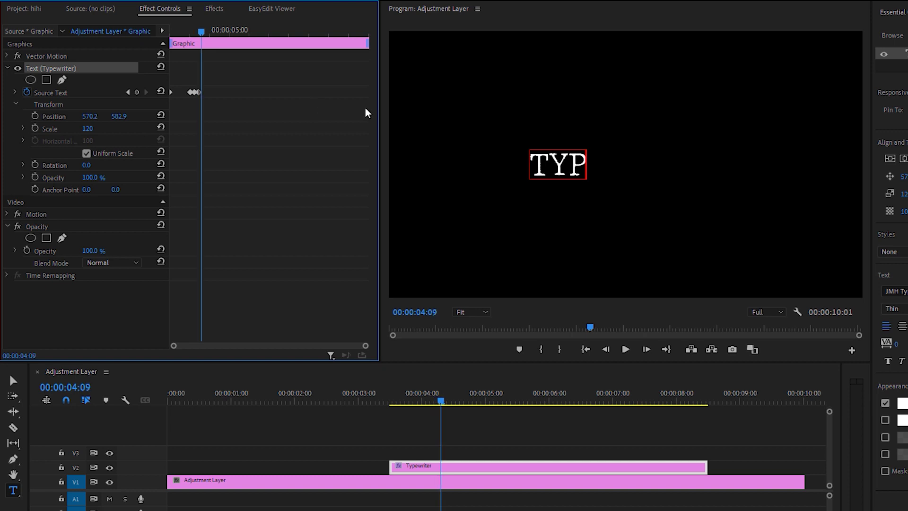
{"action": "type", "text": "E"}
{"action": "left_click", "coordinate": [281, 119]}
Add W, R and I one letter at a time every three frames, reaching TYPEWRI at 00:00:04:19
{"action": "key", "text": "Right"}
{"action": "key", "text": "Right"}
{"action": "type", "text": "WR"}
{"action": "key", "text": "Right"}
{"action": "key", "text": "Right"}
{"action": "key", "text": "Right"}
{"action": "type", "text": "I"}
Add T and E at three-frame intervals, keyframing the title text as TYPEWRITE at 00:00:04:25
{"action": "key", "text": "Right"}
{"action": "key", "text": "Right"}
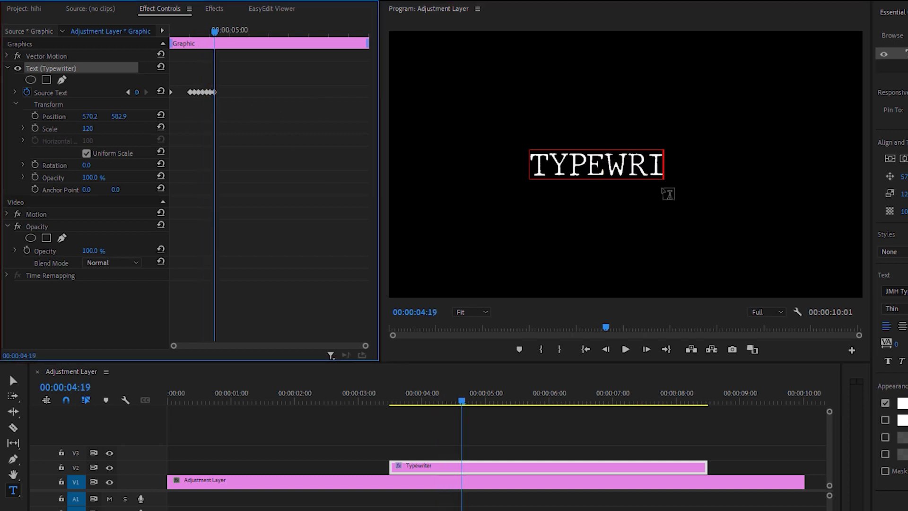
{"action": "type", "text": "T"}
{"action": "key", "text": "Right"}
{"action": "key", "text": "Right"}
{"action": "type", "text": "E"}
{"action": "key", "text": "Right"}
{"action": "key", "text": "Right"}
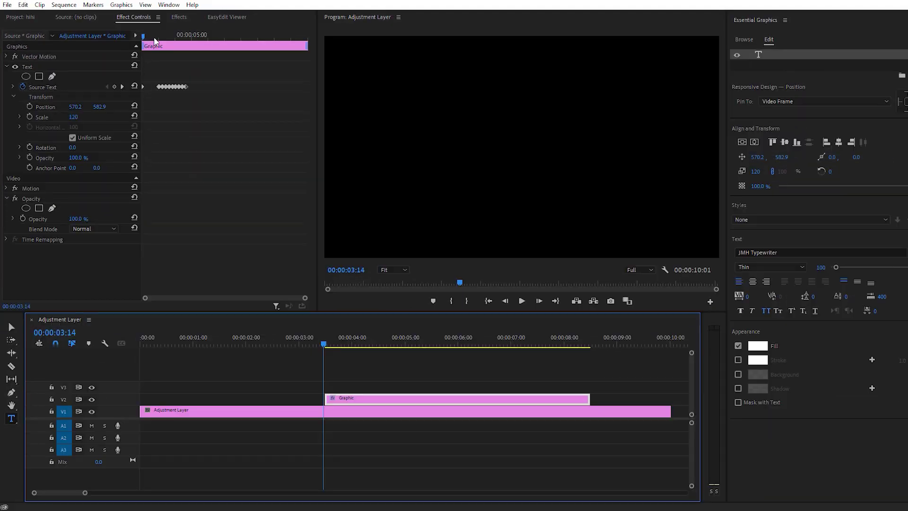
Preview the typewriter animation in an enlarged program monitor, restore the layout and move the playhead to 00:00:04:25
{"action": "left_click", "coordinate": [154, 37]}
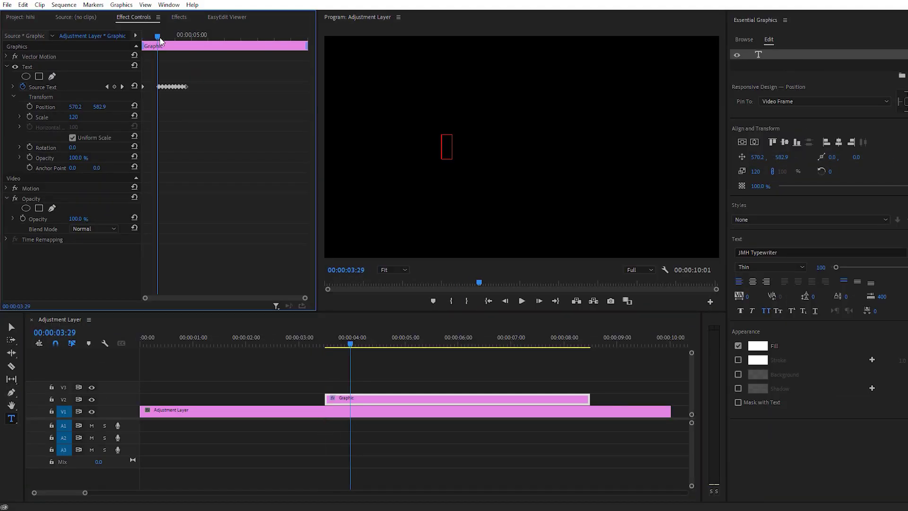
{"action": "key", "text": "Left"}
{"action": "key", "text": "Left"}
{"action": "key", "text": "Left"}
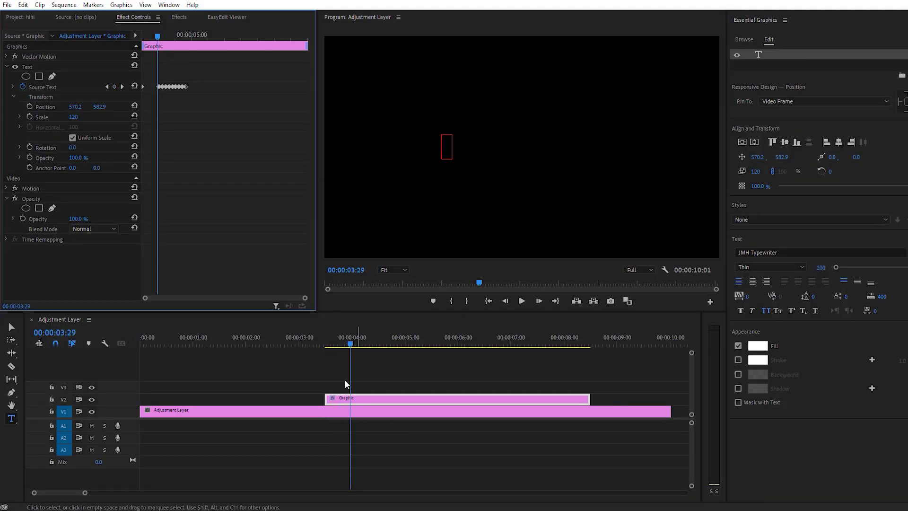
{"action": "left_click", "coordinate": [330, 342]}
{"action": "key", "text": "grave"}
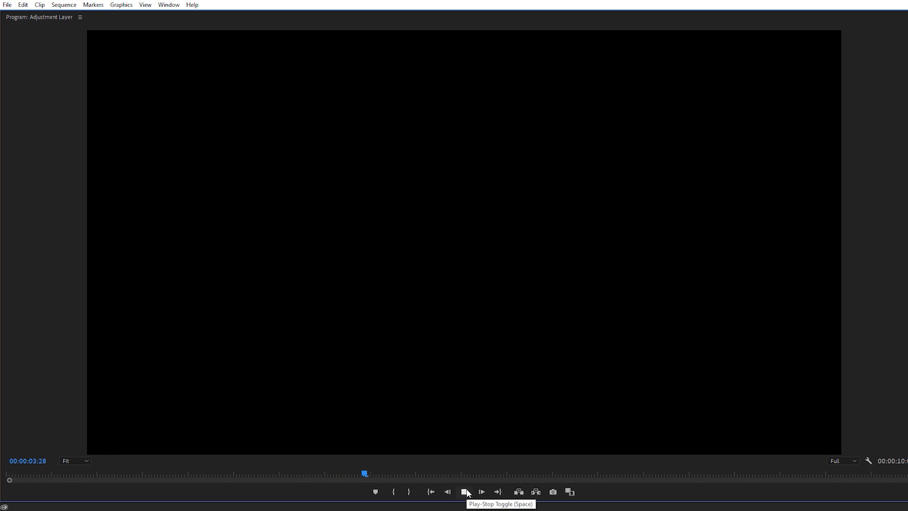
{"action": "key", "text": "grave"}
{"action": "left_click", "coordinate": [399, 345]}
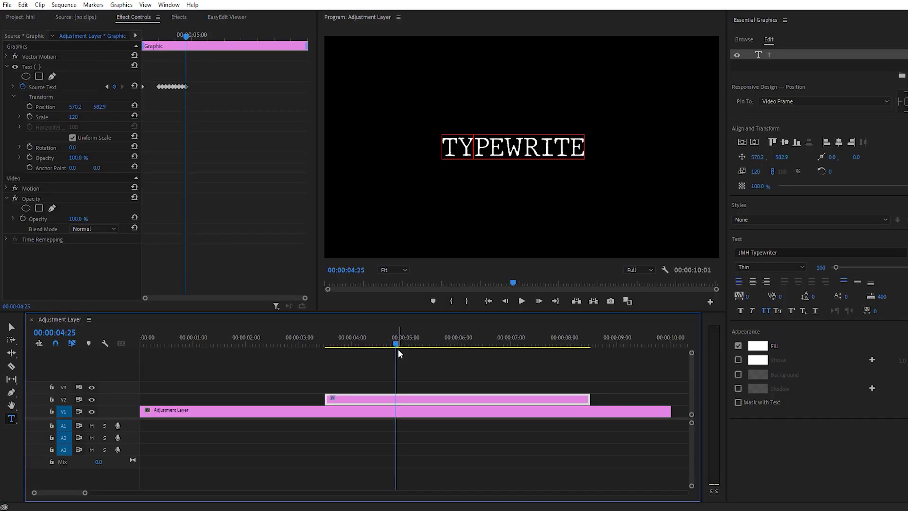